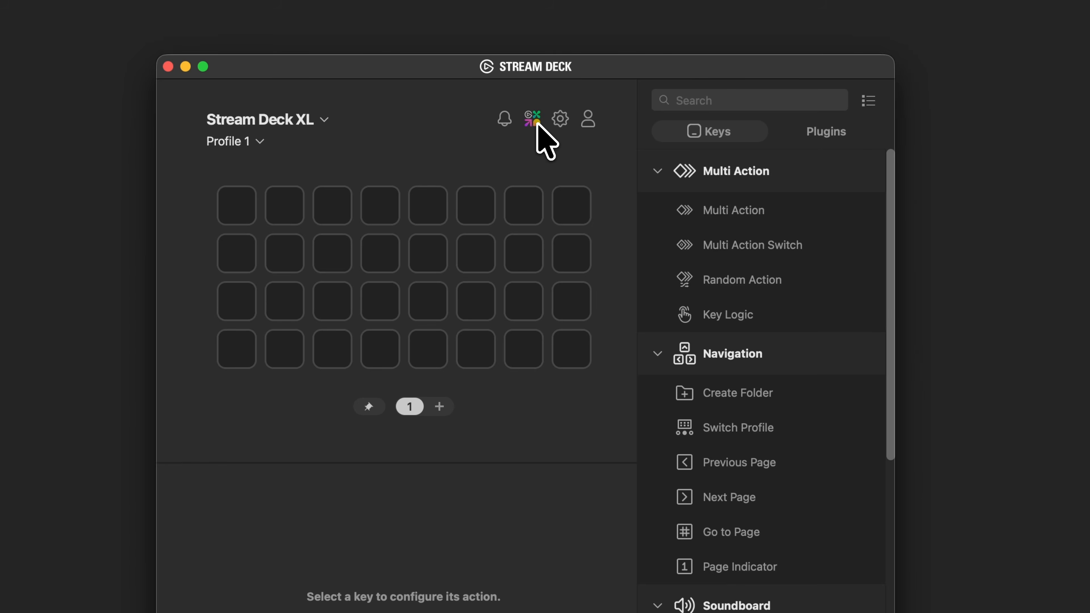
# Search the Elgato Marketplace for "propresenter" and get the free ProPresenter plugin by Renewed Vision
pyautogui.click(535, 121)
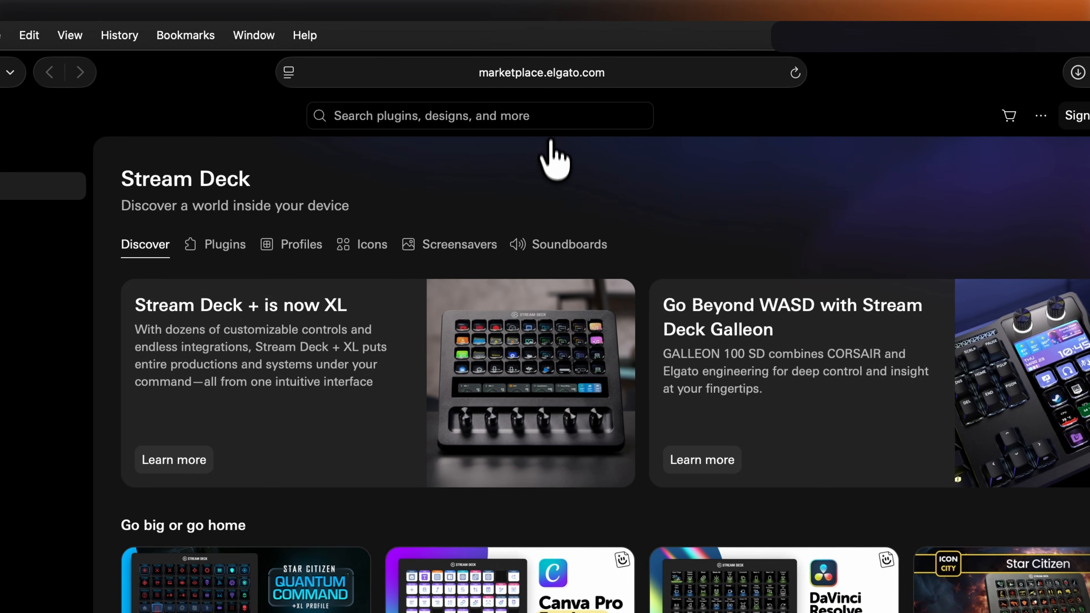
pyautogui.click(552, 86)
pyautogui.write('propresenter')
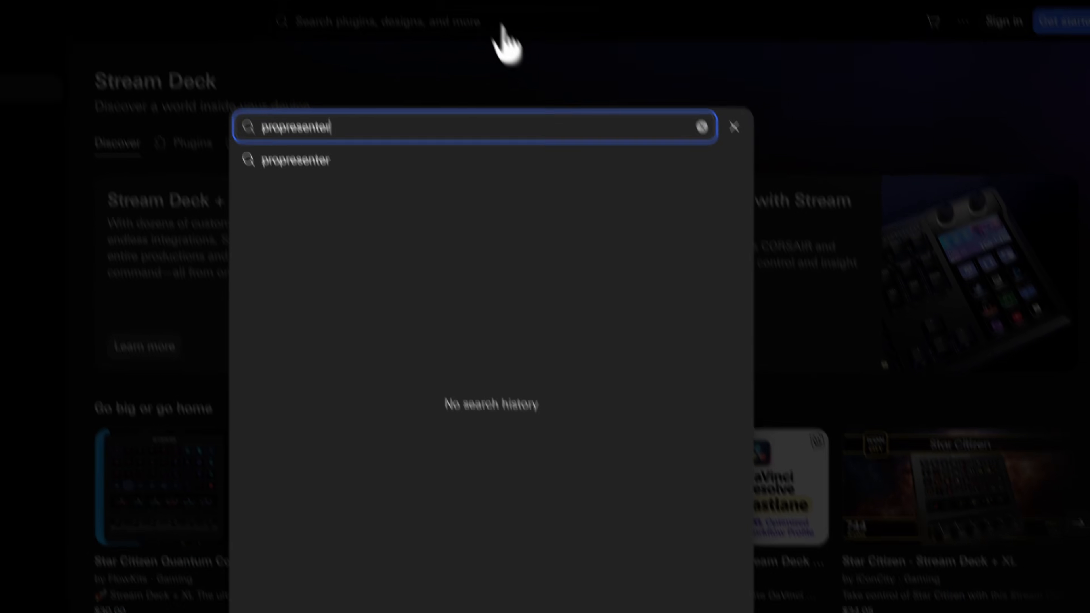
pyautogui.press('Return')
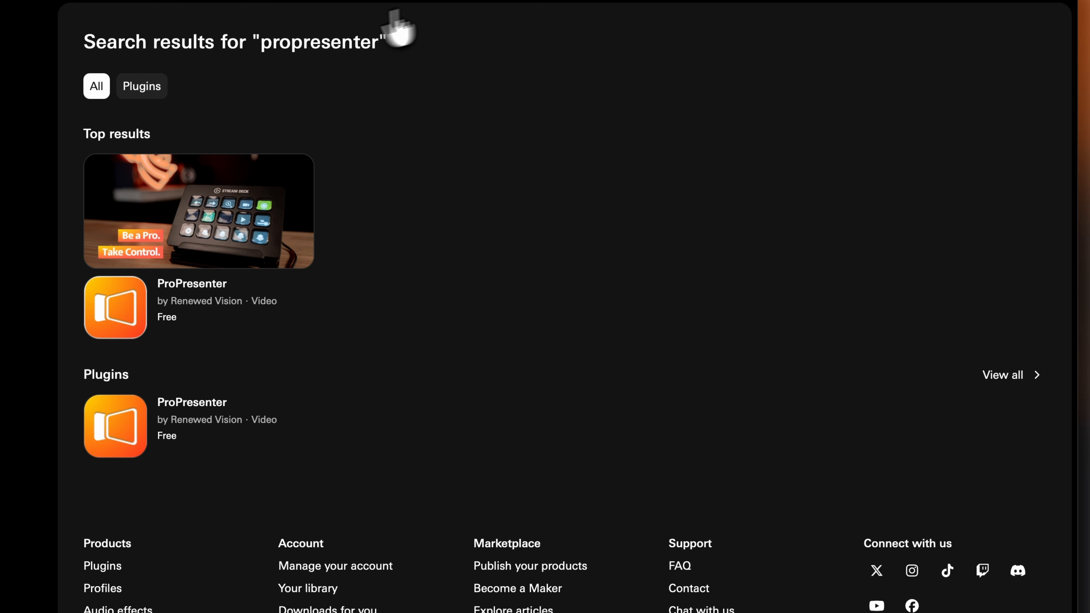
pyautogui.click(139, 318)
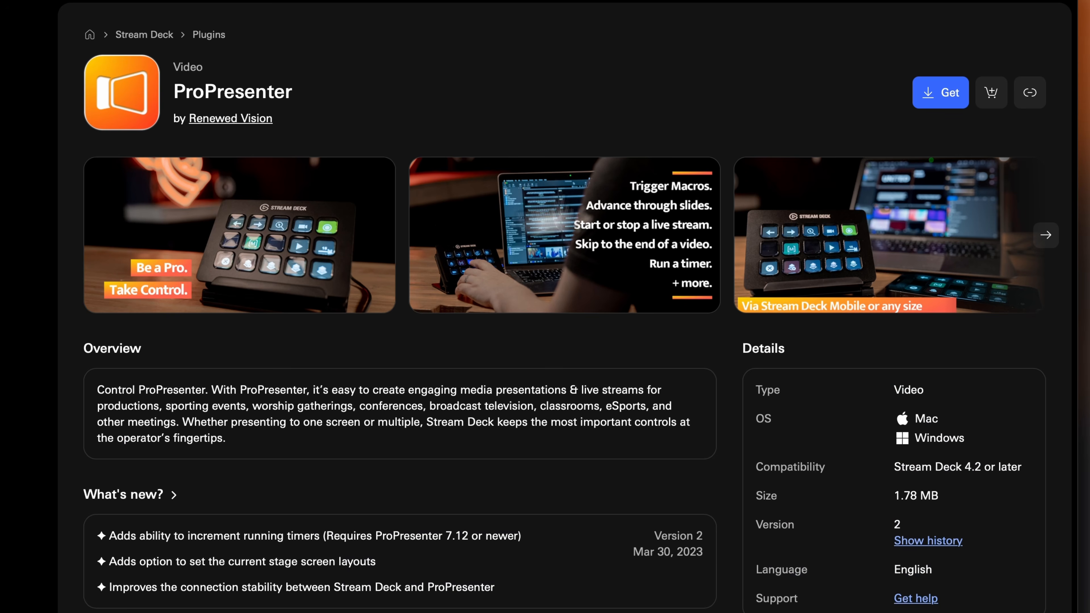
pyautogui.click(940, 93)
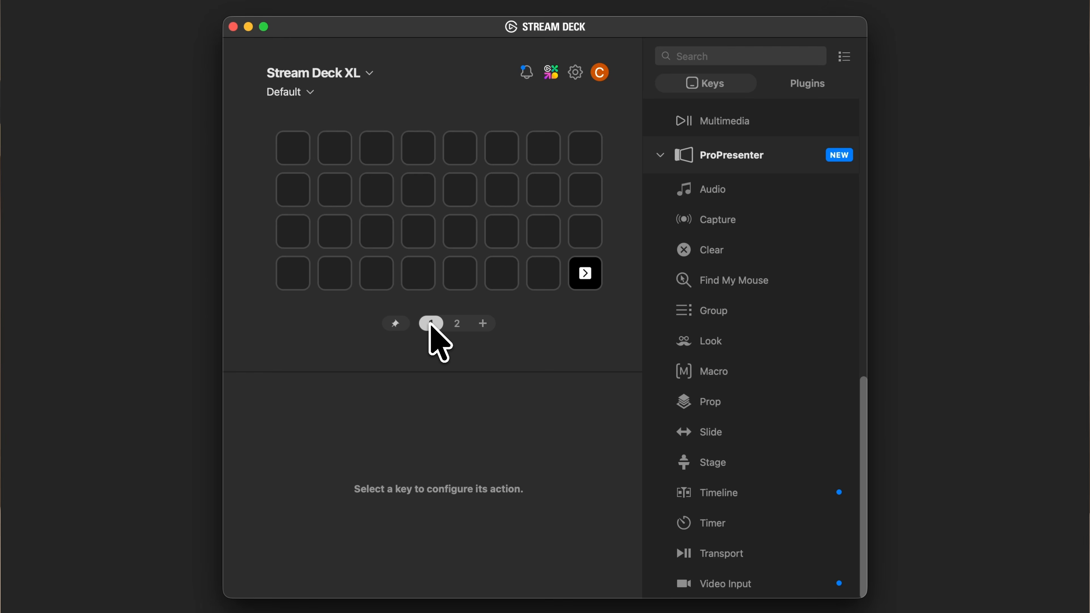
# Add a new profile for the Stream Deck XL in the profile preferences
pyautogui.click(295, 96)
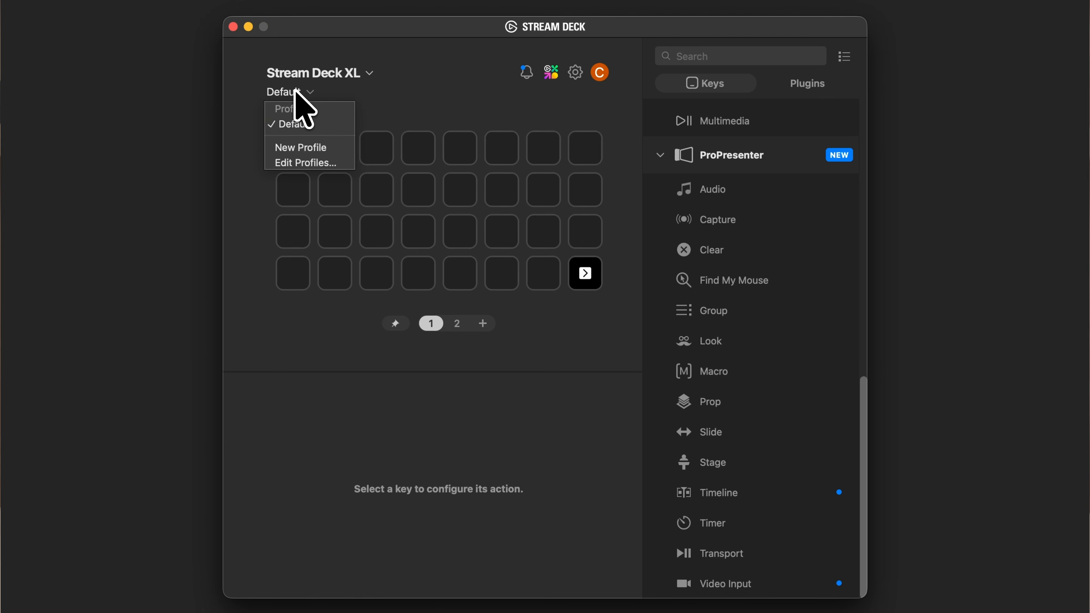
pyautogui.click(311, 164)
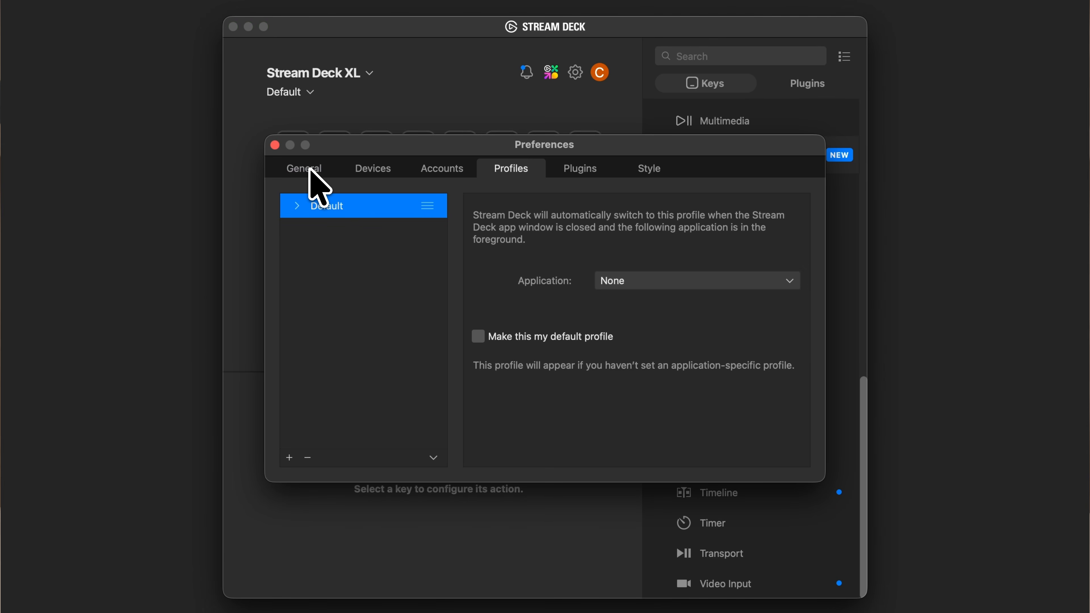
pyautogui.click(290, 458)
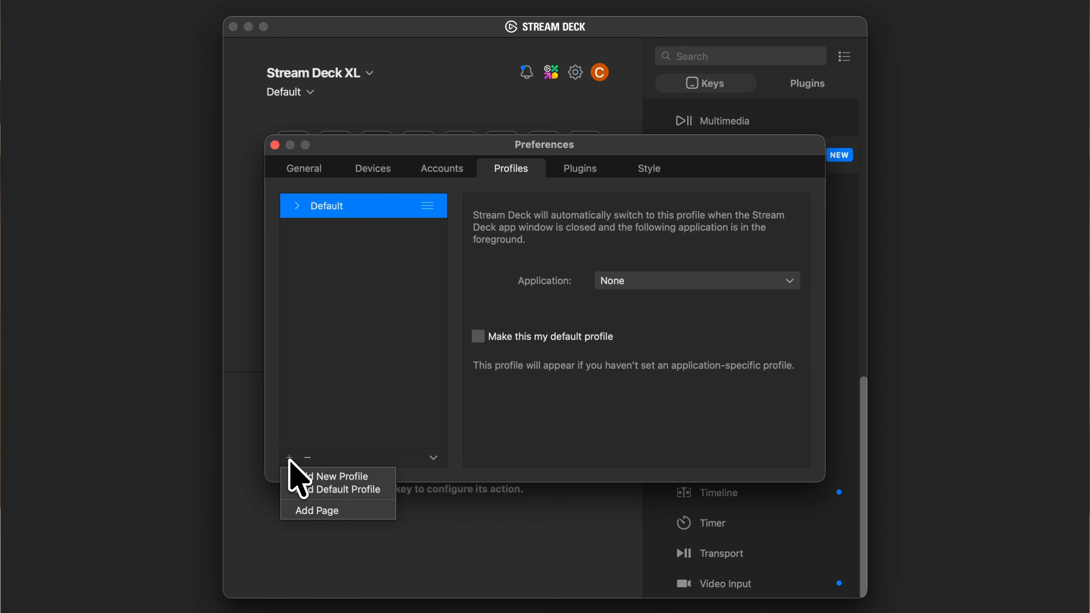
pyautogui.click(302, 476)
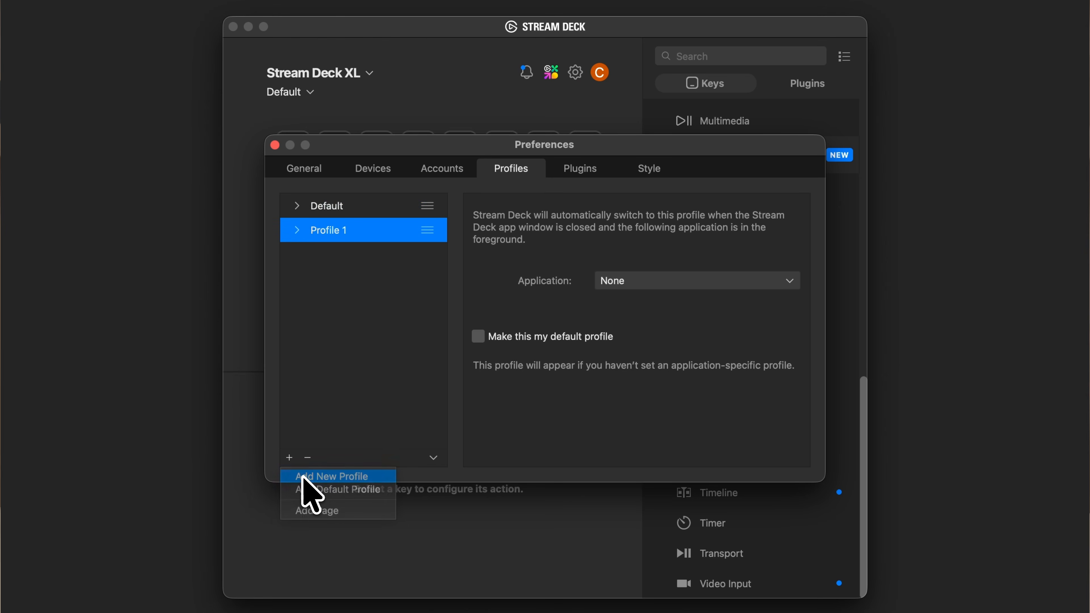
# Rename the new profile as ProPresenter and assign it an application for automatic switching
pyautogui.rightClick(355, 239)
pyautogui.click(367, 248)
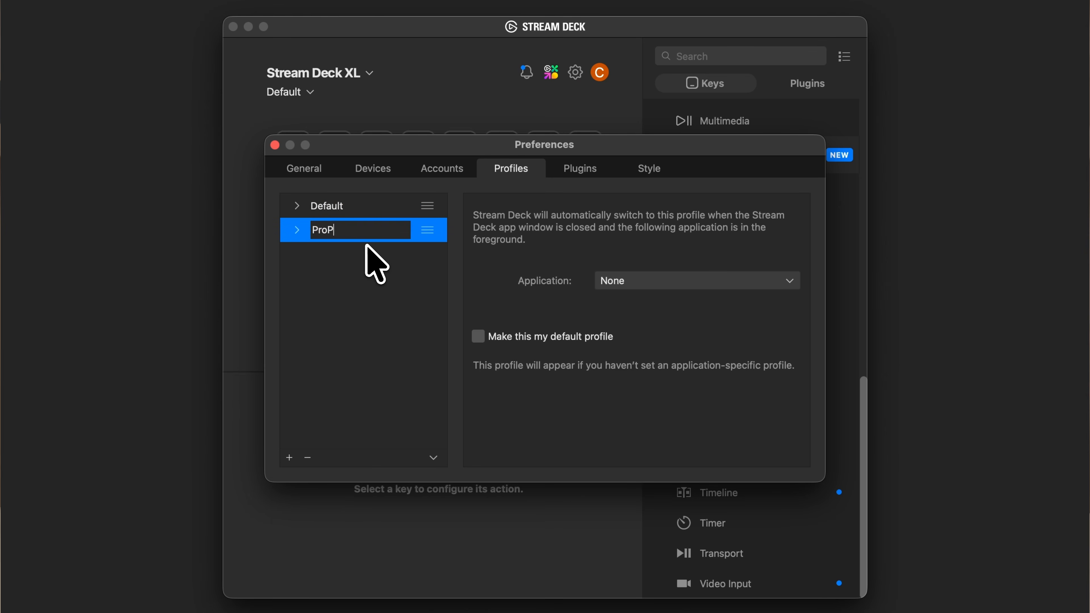
pyautogui.write('ProPresenter')
pyautogui.press('Return')
pyautogui.click(656, 282)
pyautogui.click(663, 335)
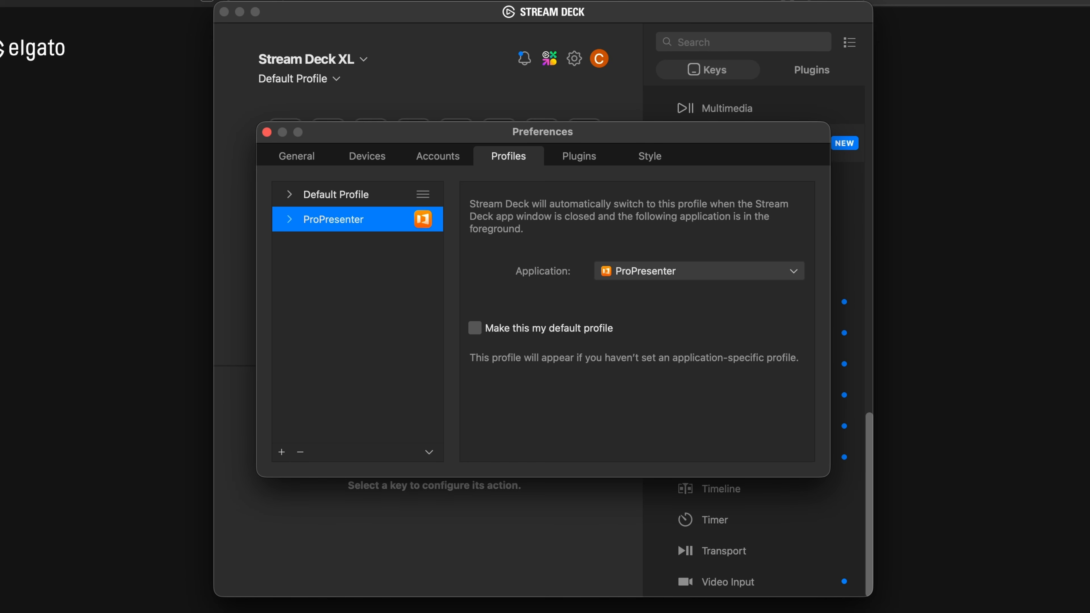
# Collapse the Navigation, Multi Action, Soundboard and Stream Deck categories in the action list
pyautogui.click(267, 132)
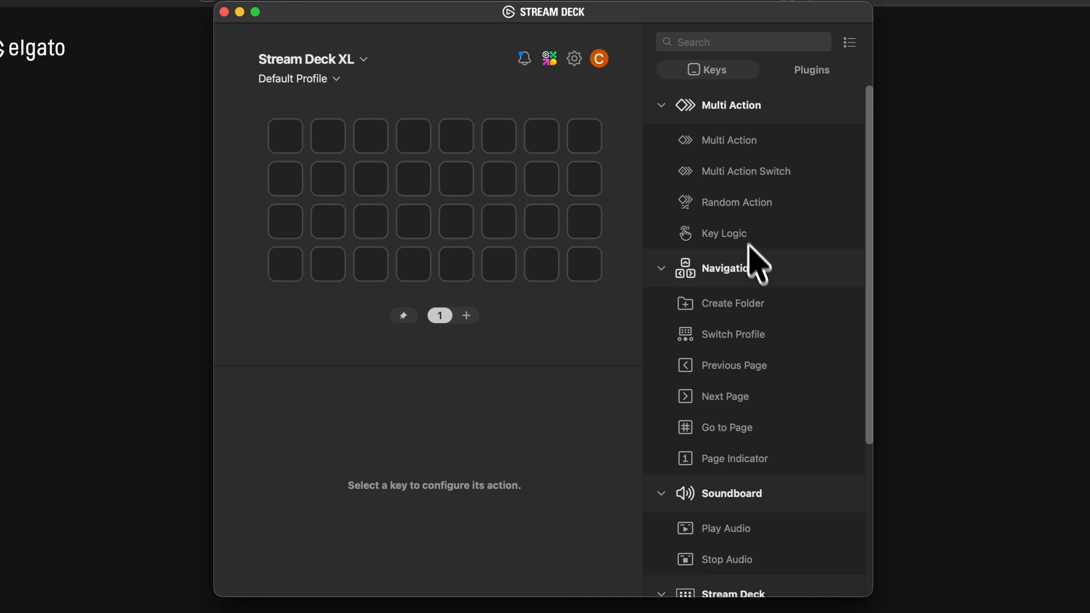
pyautogui.click(665, 267)
pyautogui.click(660, 107)
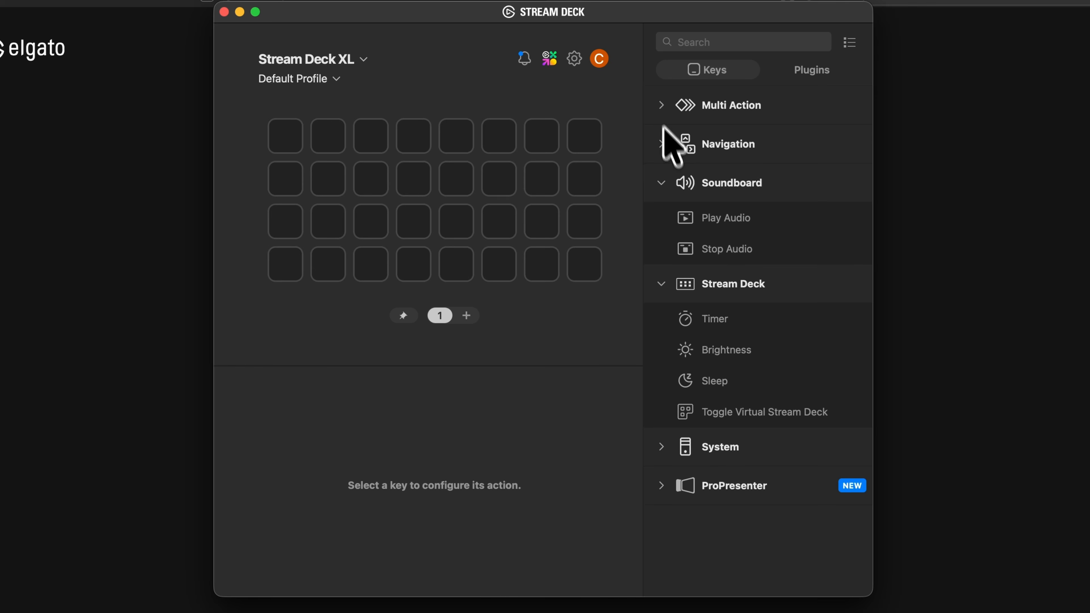
pyautogui.click(662, 184)
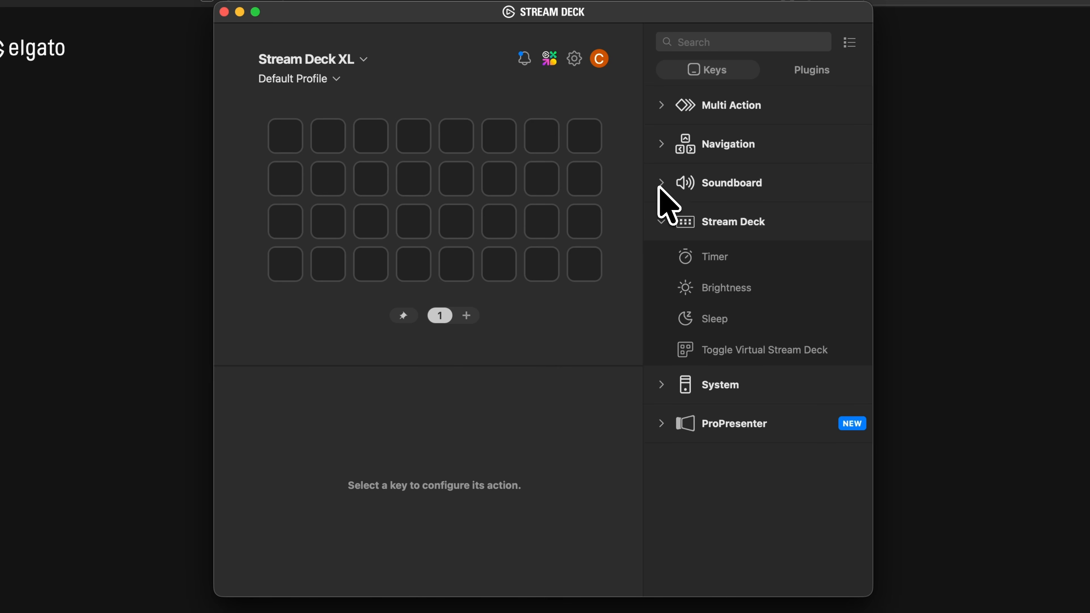
pyautogui.click(662, 223)
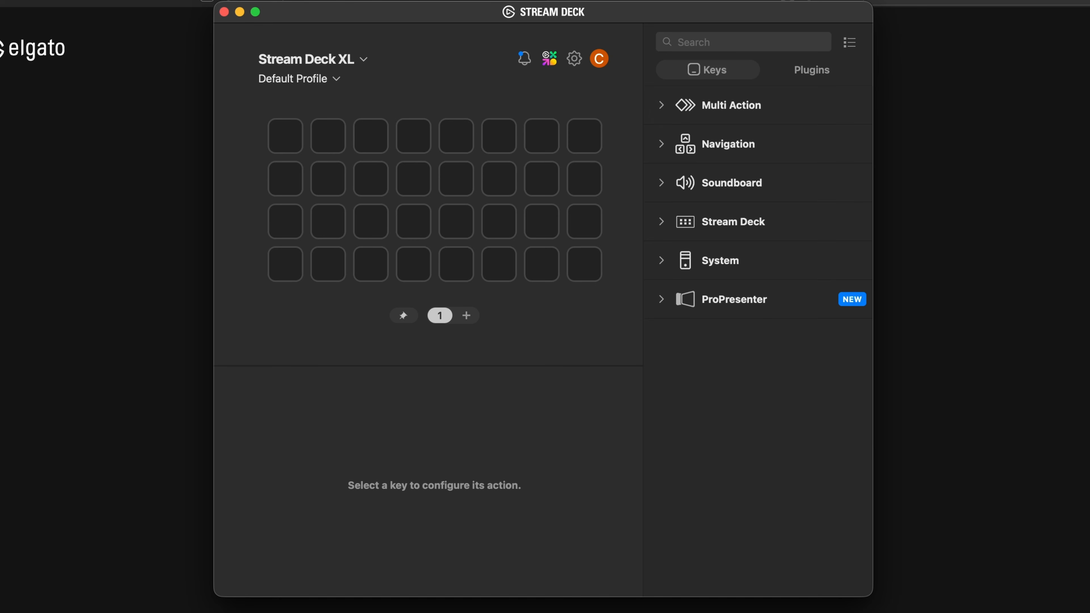
# Hide the Multi Action and Soundboard categories from the action list
pyautogui.click(848, 42)
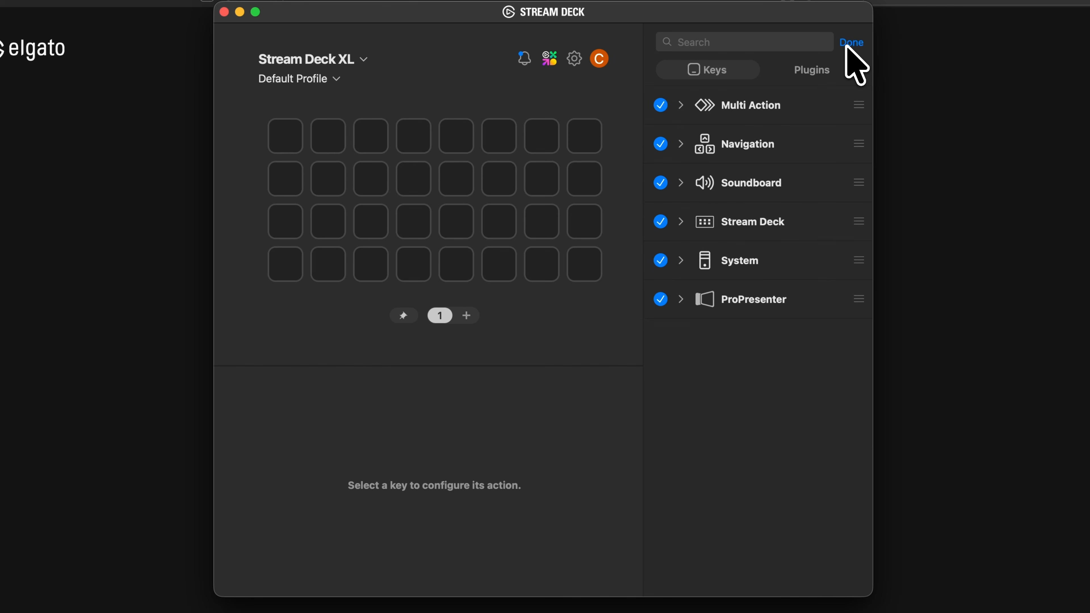
pyautogui.click(661, 107)
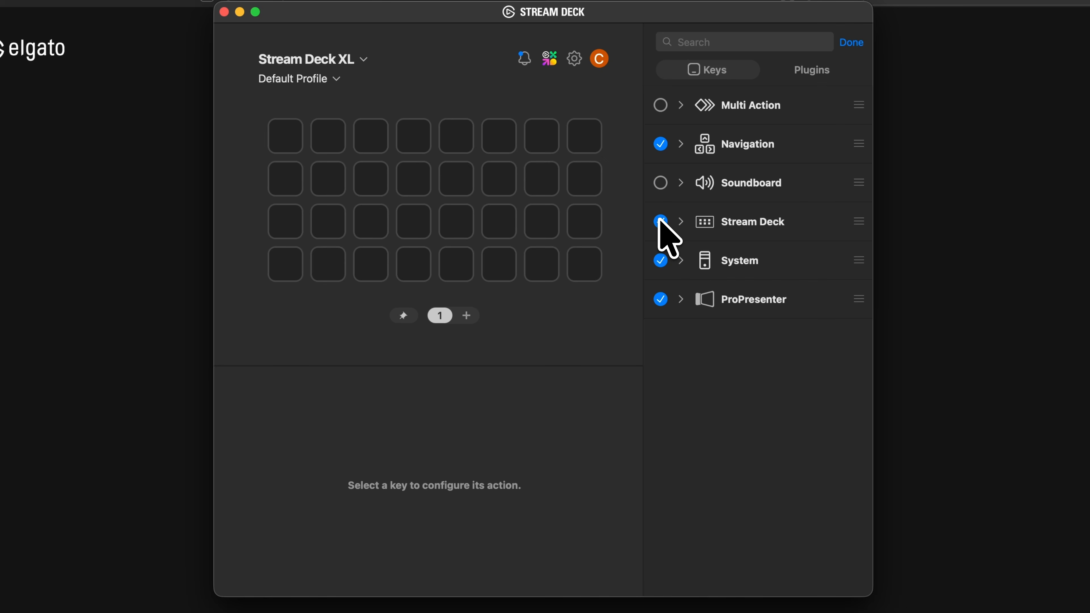
pyautogui.click(853, 42)
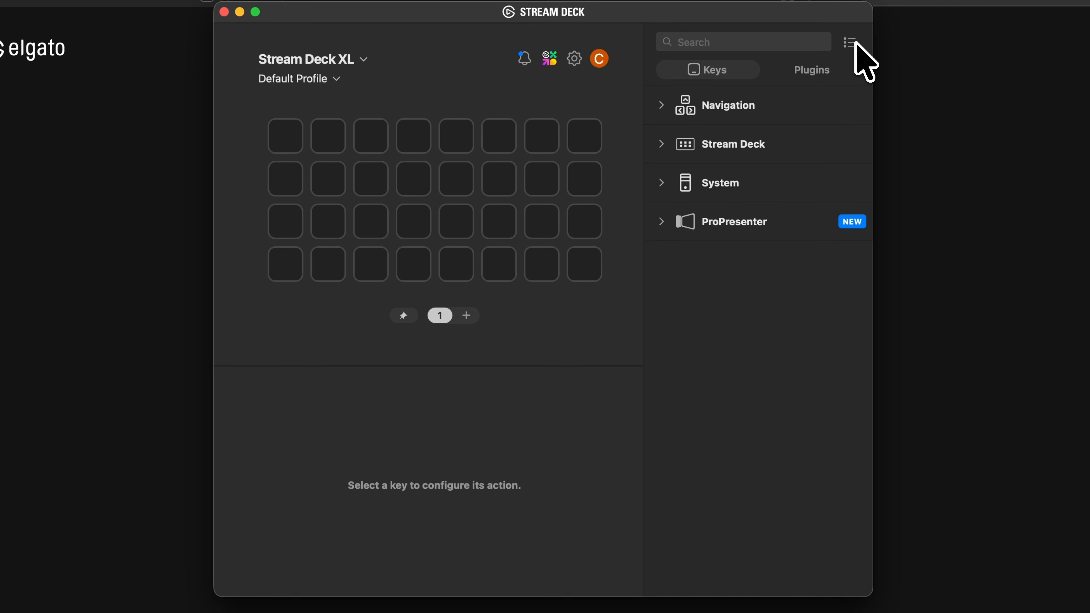
pyautogui.click(849, 42)
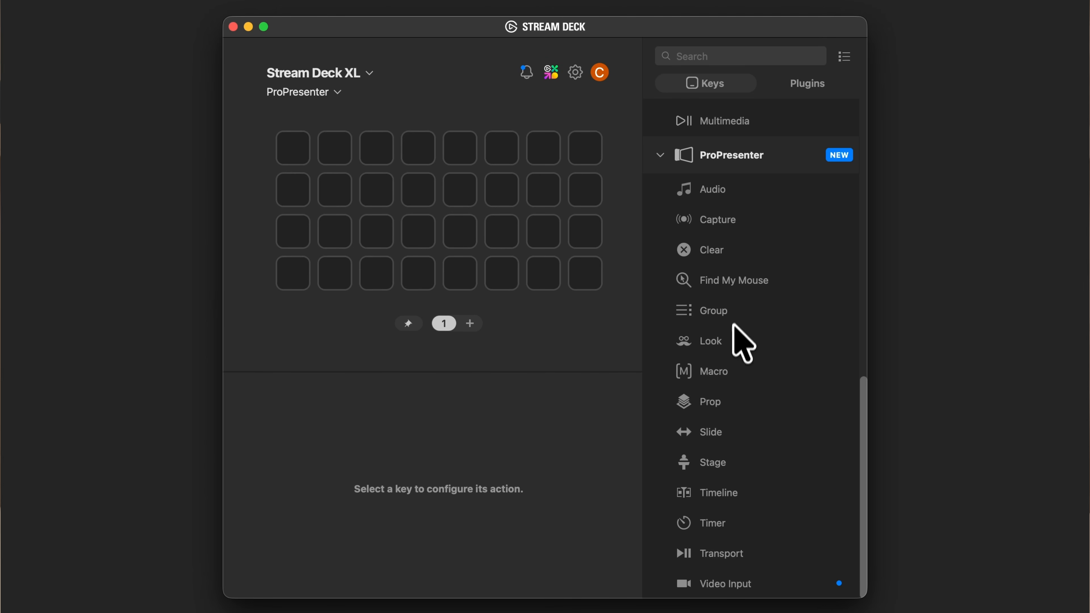
# Assign the ProPresenter Slide action to the eighth key in the first row
pyautogui.moveTo(730, 423); pyautogui.dragTo(594, 145)
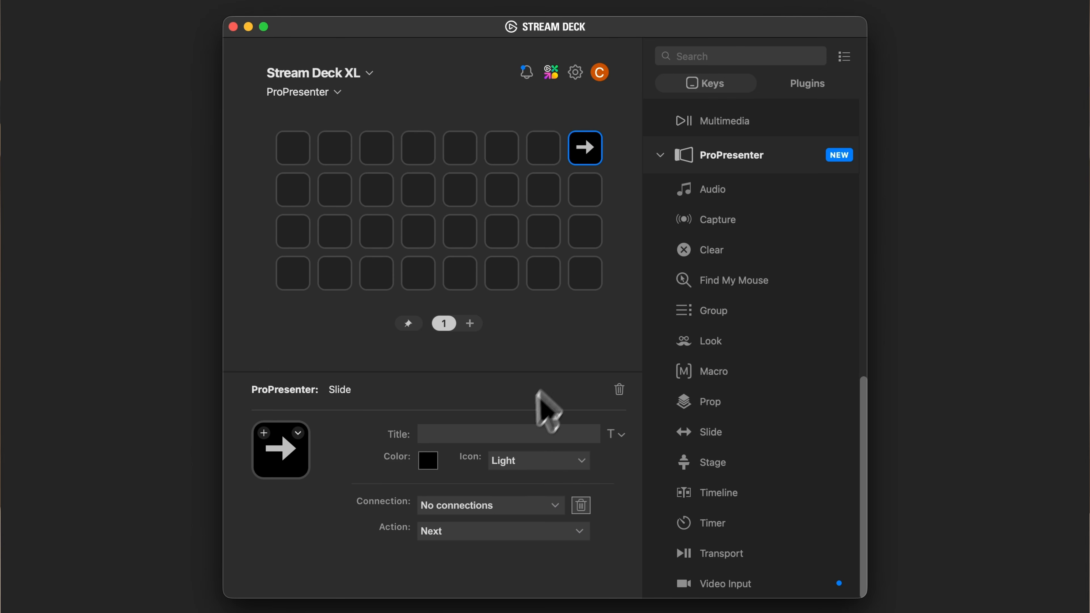
# Examine the Slide key's icon sources, including the online Key Creator and the white icons in the Stream Deck Icon Library
pyautogui.click(297, 433)
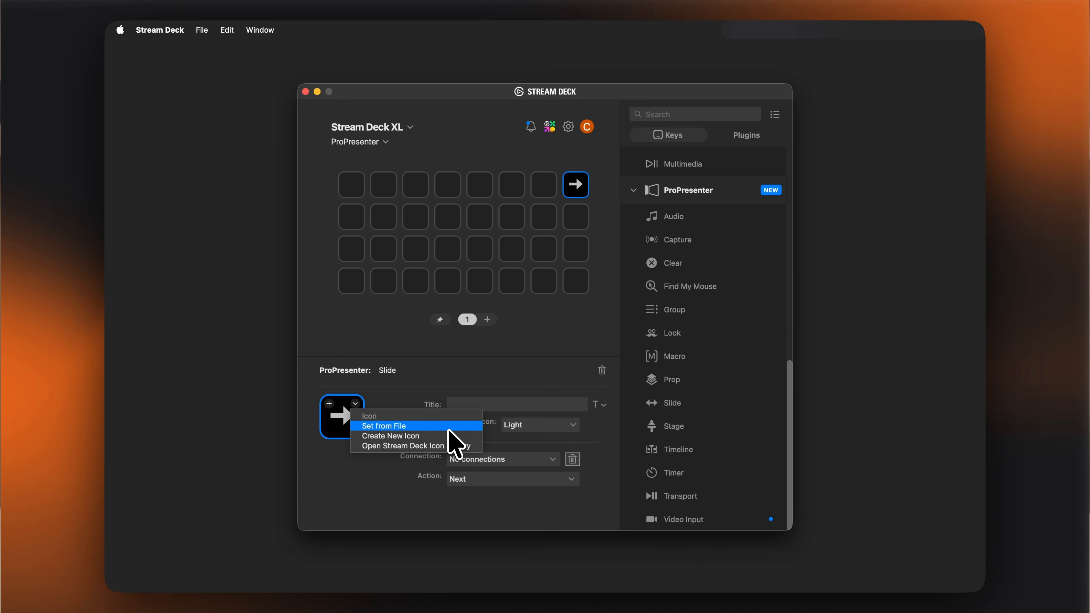
pyautogui.click(453, 436)
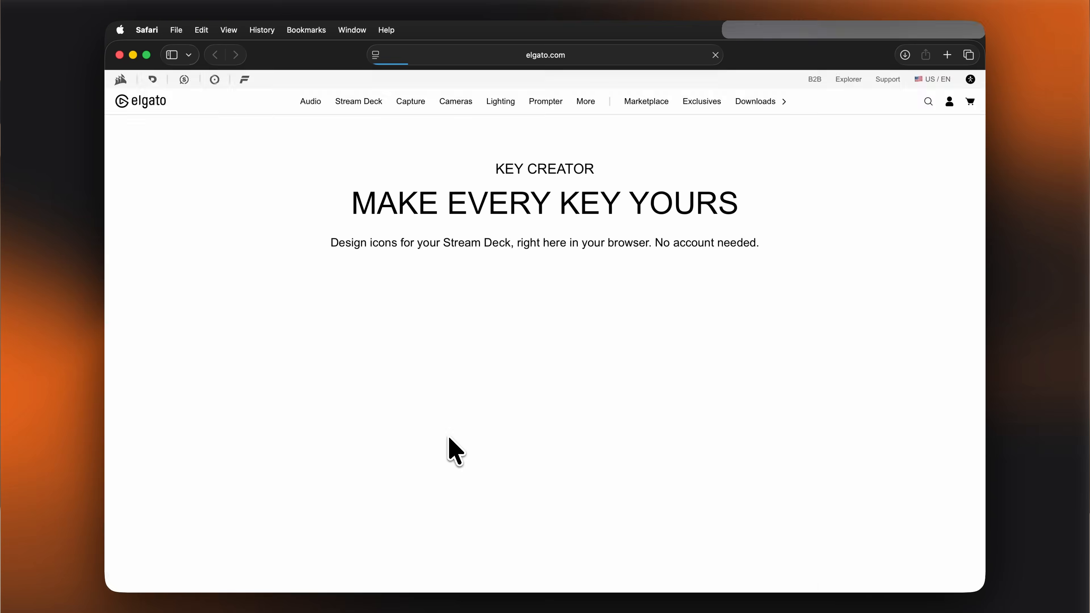
pyautogui.press('super+w')
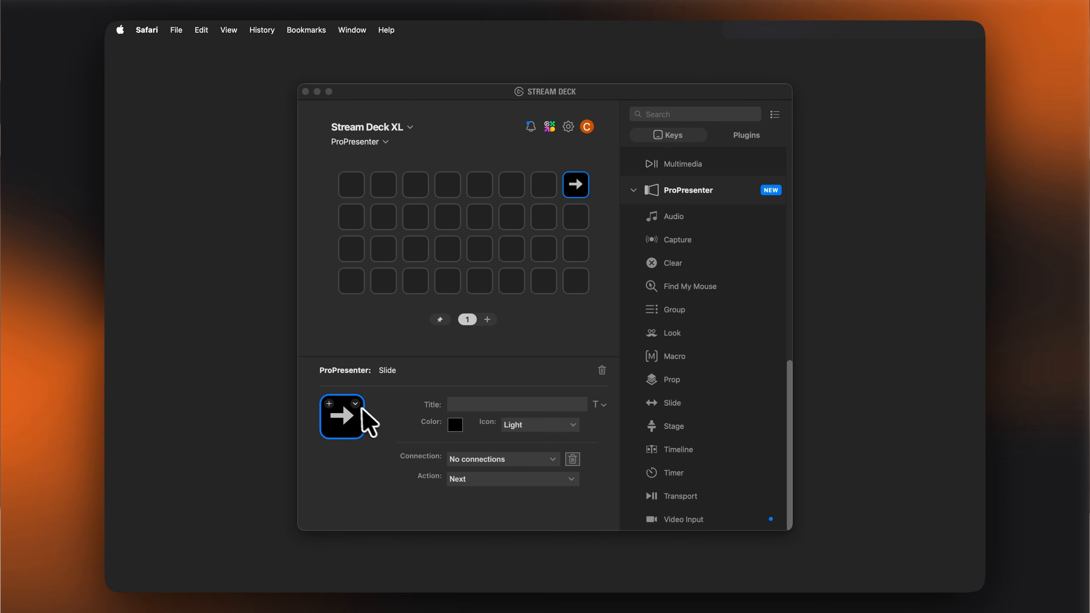
pyautogui.click(356, 403)
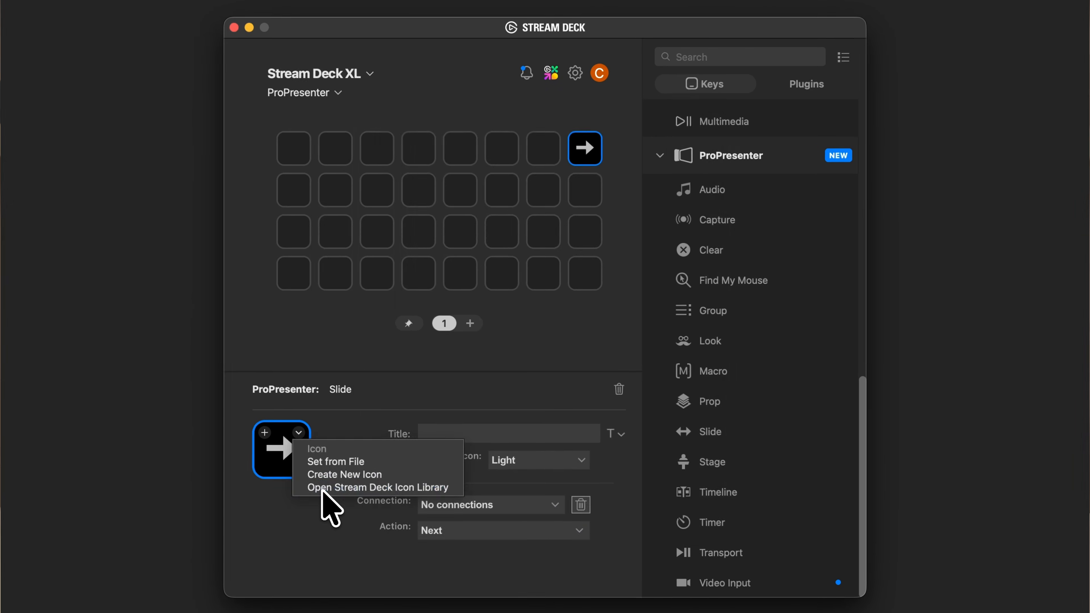
pyautogui.click(322, 488)
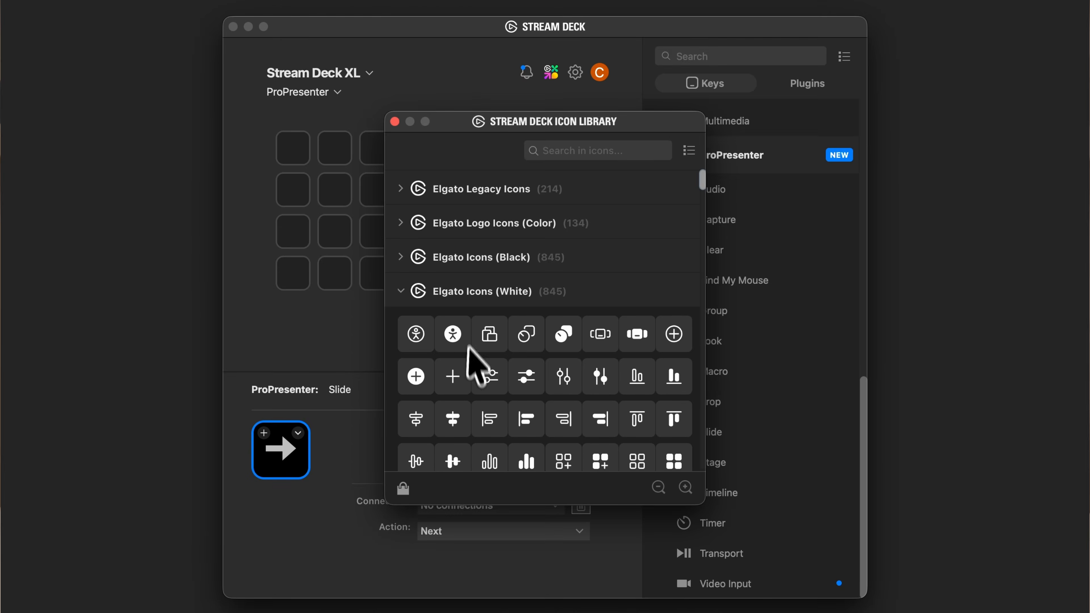
pyautogui.scroll(-5, 472, 350)
pyautogui.scroll(-5, 480, 365)
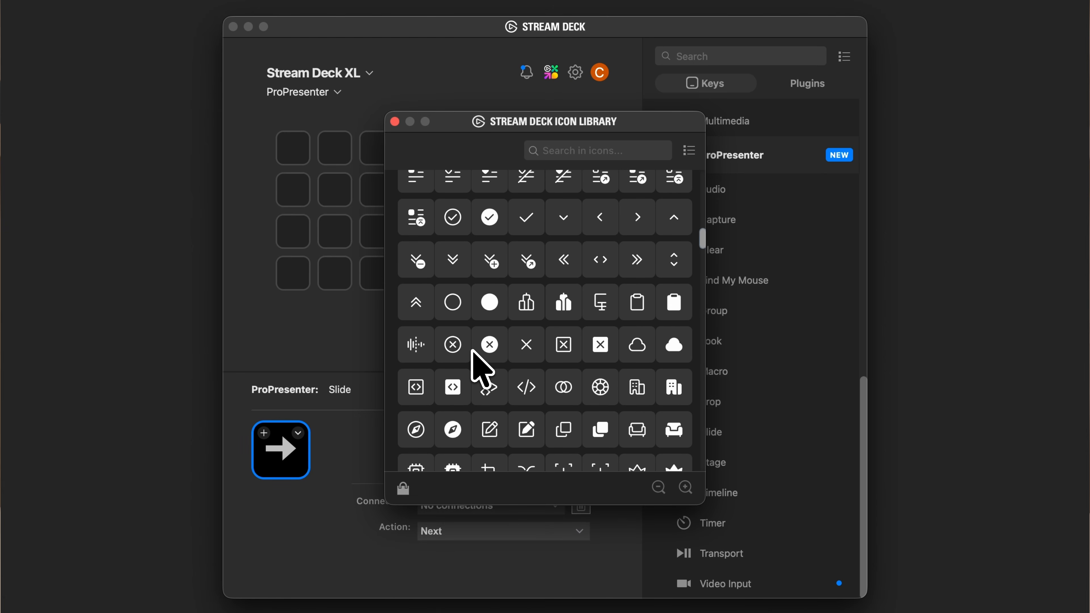
pyautogui.click(394, 122)
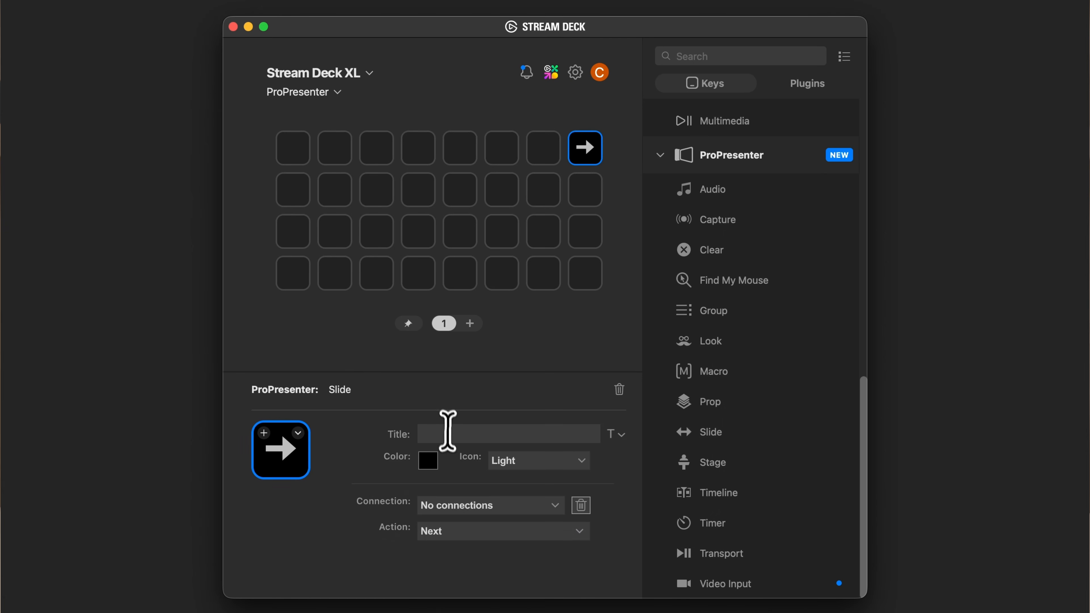
# Set the Slide key's title to NEXT
pyautogui.click(456, 433)
pyautogui.write('NEXT')
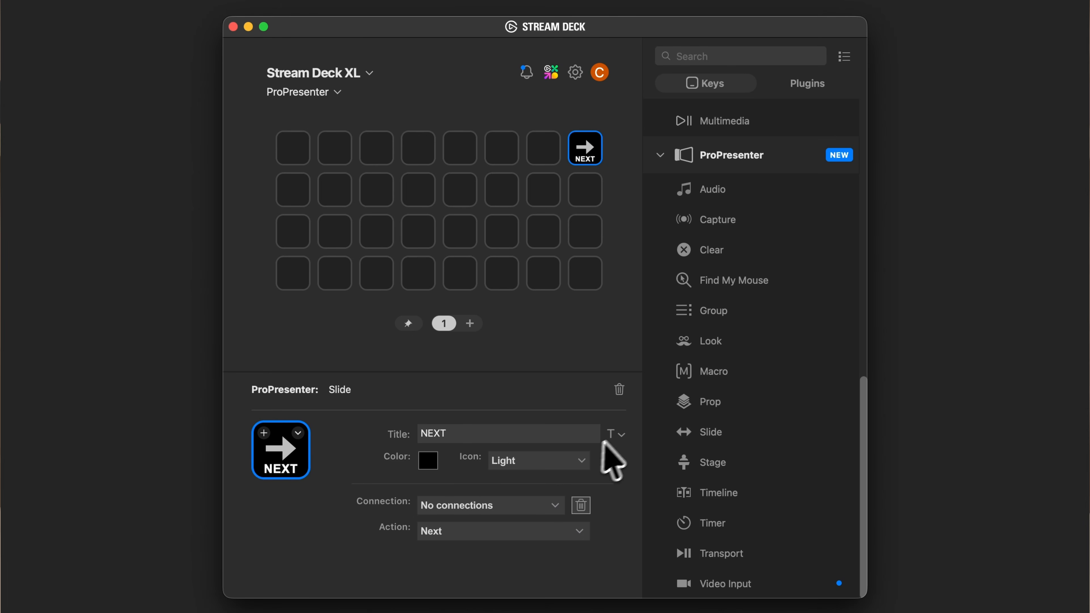
# Try the middle and top alignments for the NEXT title and return it to the bottom alignment
pyautogui.click(618, 434)
pyautogui.click(633, 475)
pyautogui.click(653, 475)
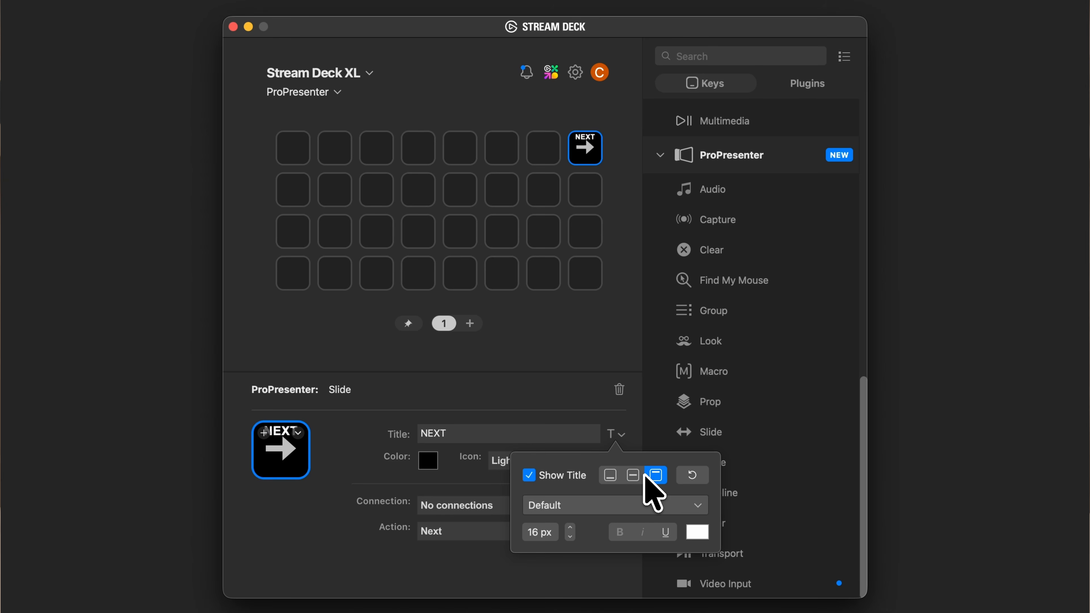
pyautogui.click(607, 475)
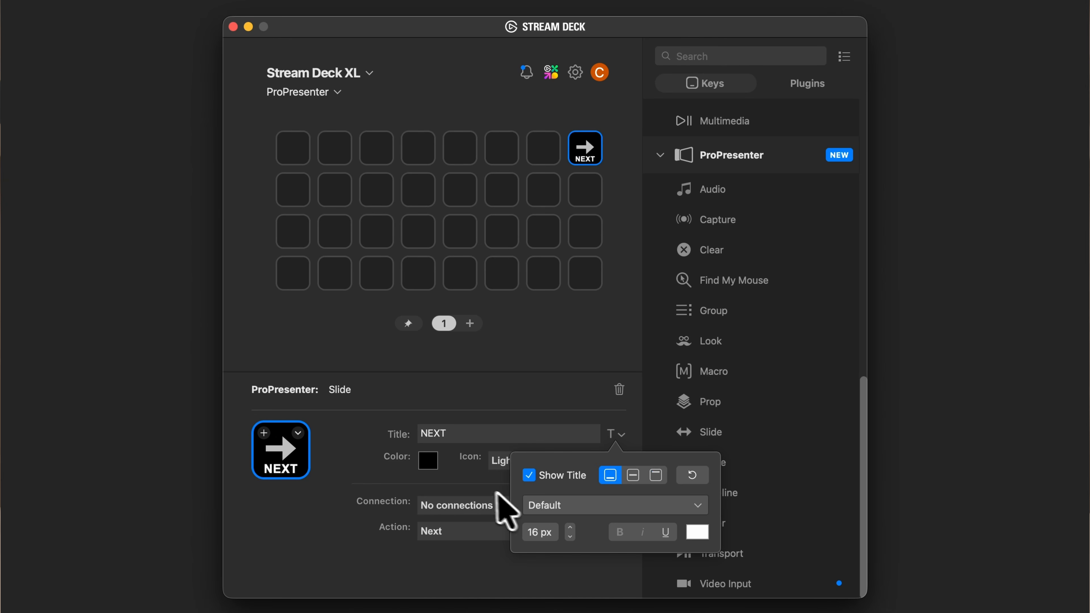
pyautogui.click(481, 488)
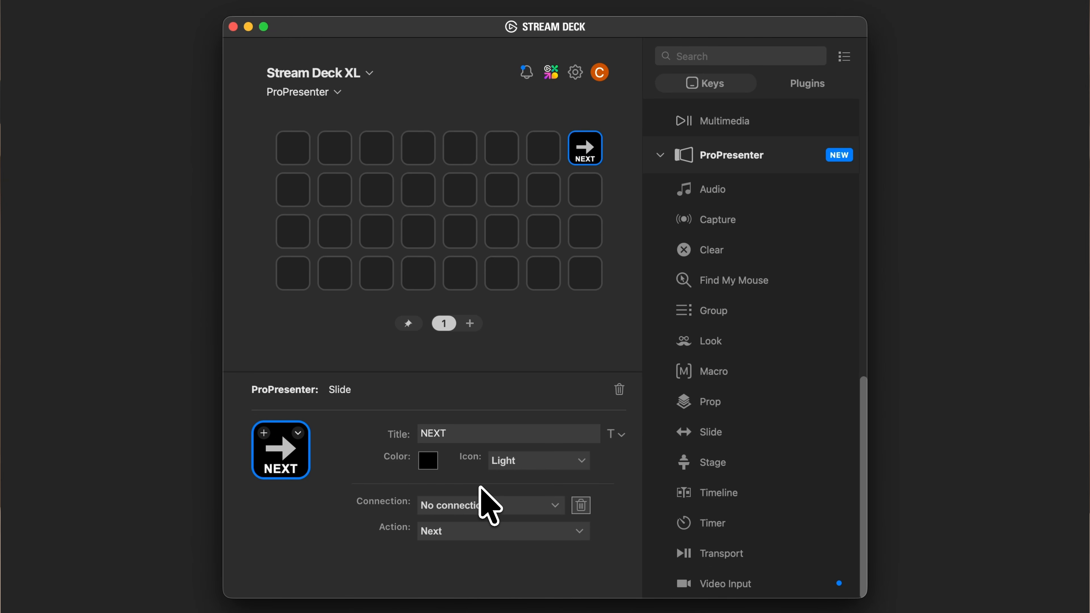
# Set the NEXT key's background color to bright green, #00ff00
pyautogui.click(431, 466)
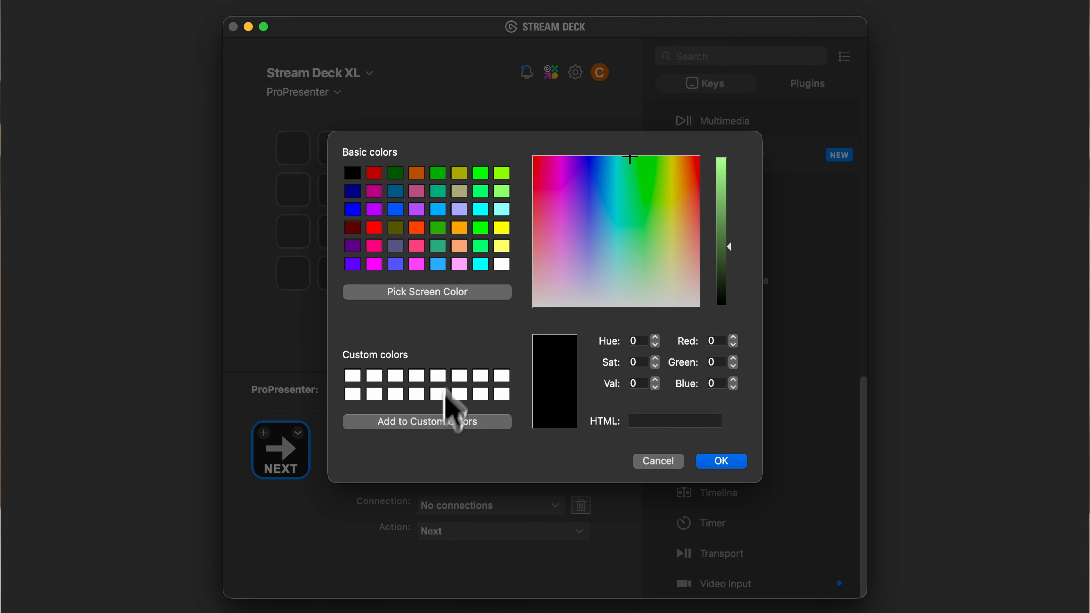
pyautogui.click(481, 173)
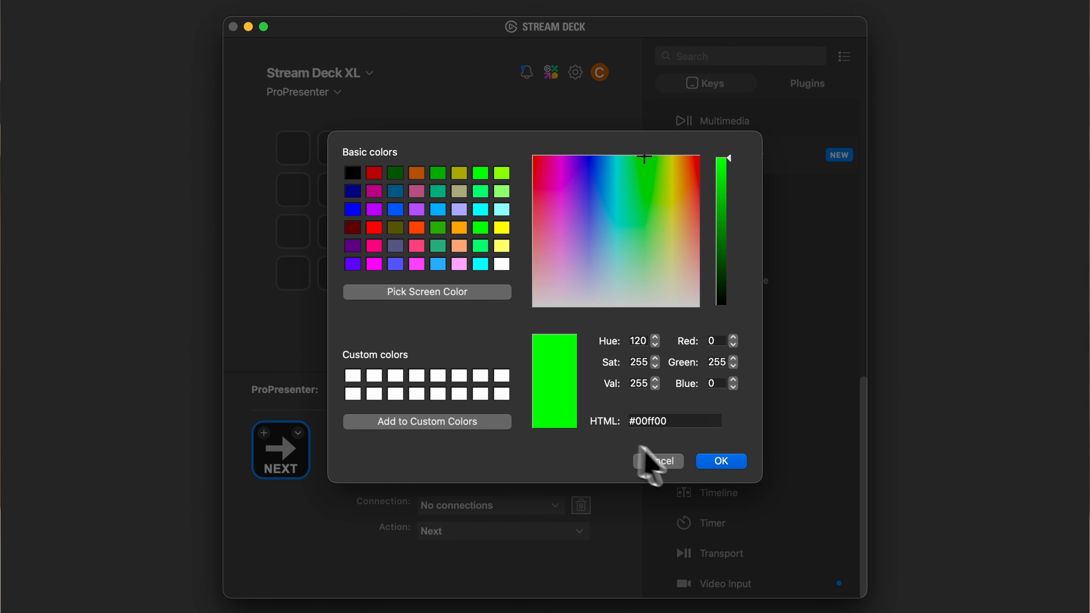
pyautogui.click(728, 461)
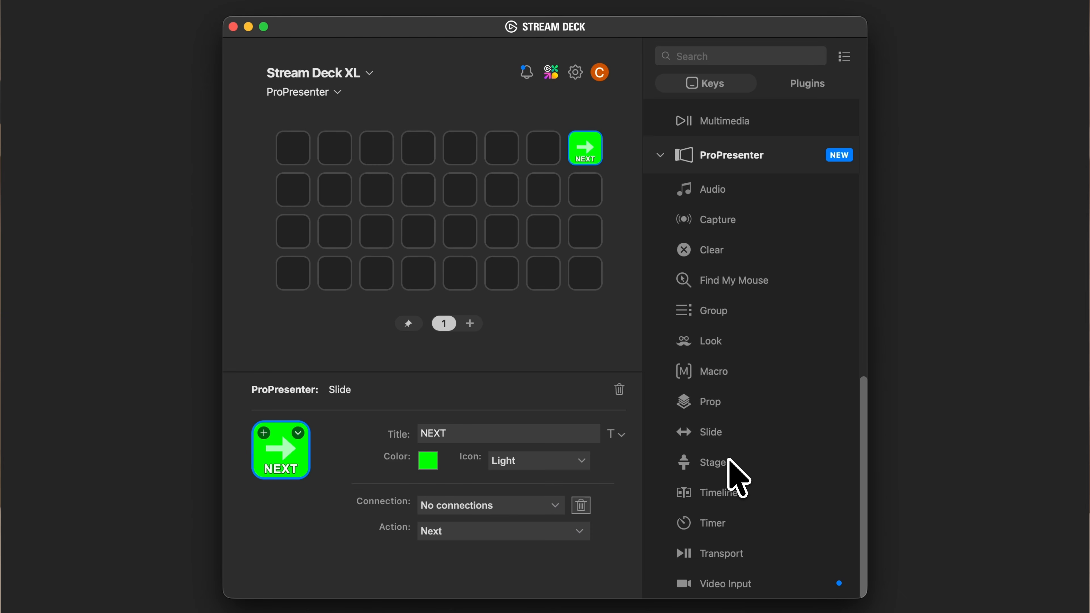
# Add a second ProPresenter Slide action on the key just before NEXT and set its action to Previous
pyautogui.moveTo(704, 431); pyautogui.dragTo(546, 154)
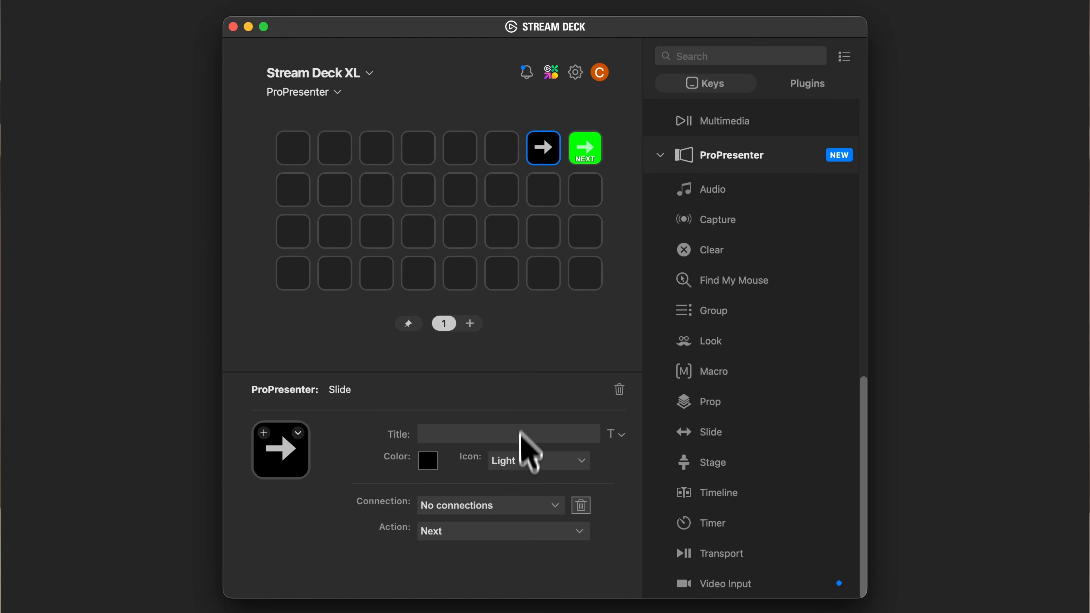
pyautogui.click(515, 532)
pyautogui.click(517, 570)
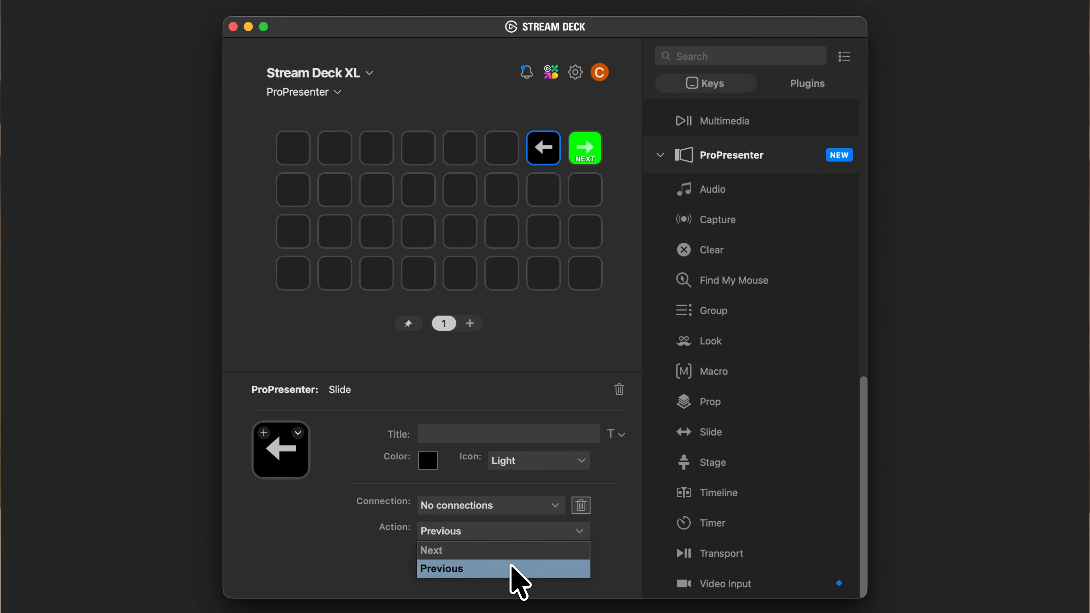
# Title the Previous slide key PREV and set its background color to the same bright green as NEXT
pyautogui.click(442, 440)
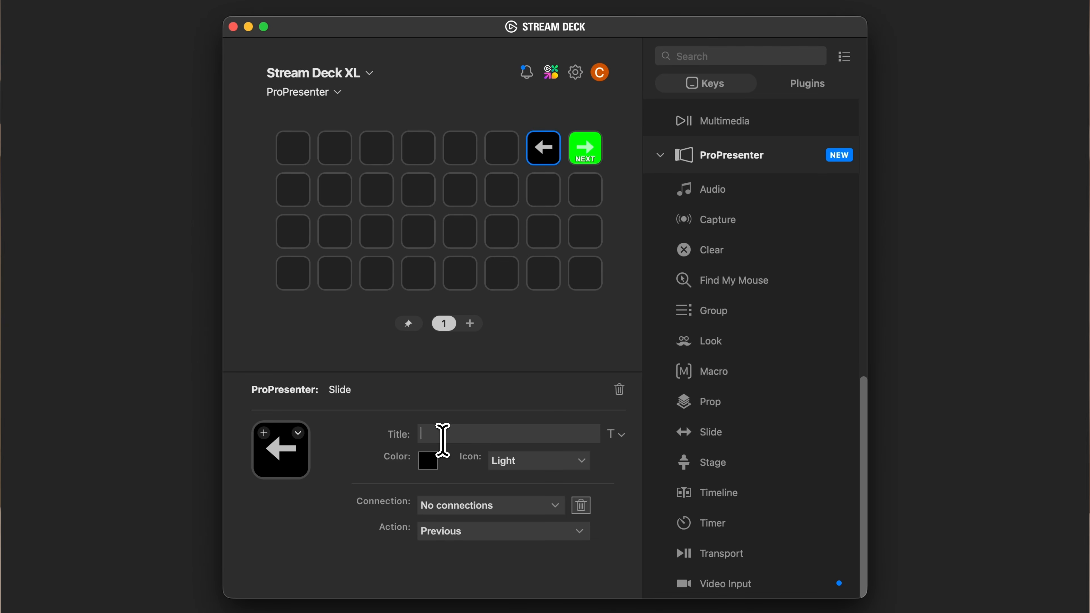
pyautogui.write('PREV')
pyautogui.click(426, 458)
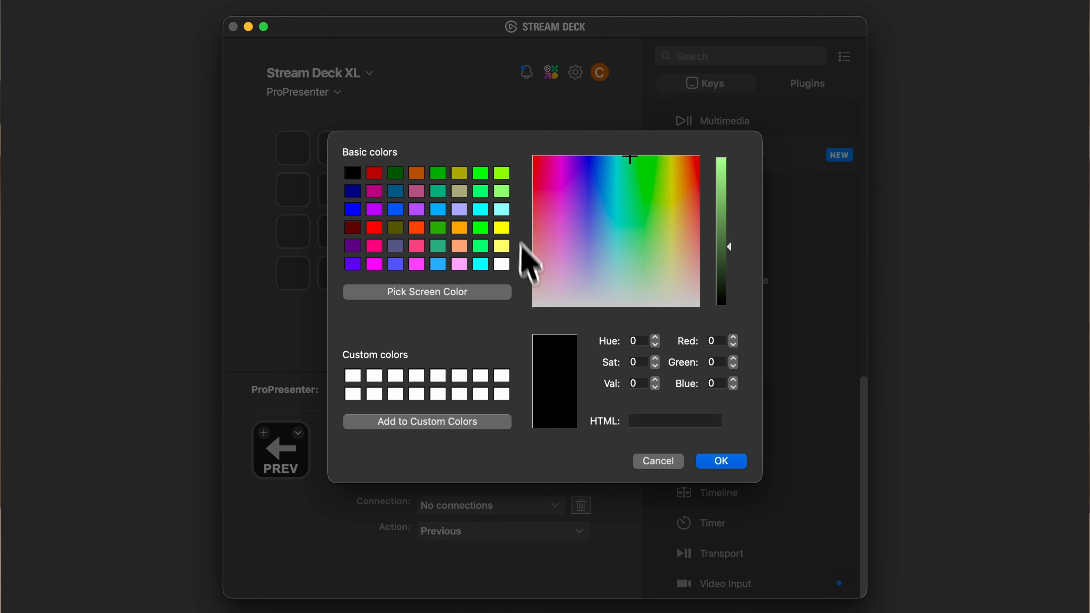
pyautogui.click(481, 174)
pyautogui.click(713, 461)
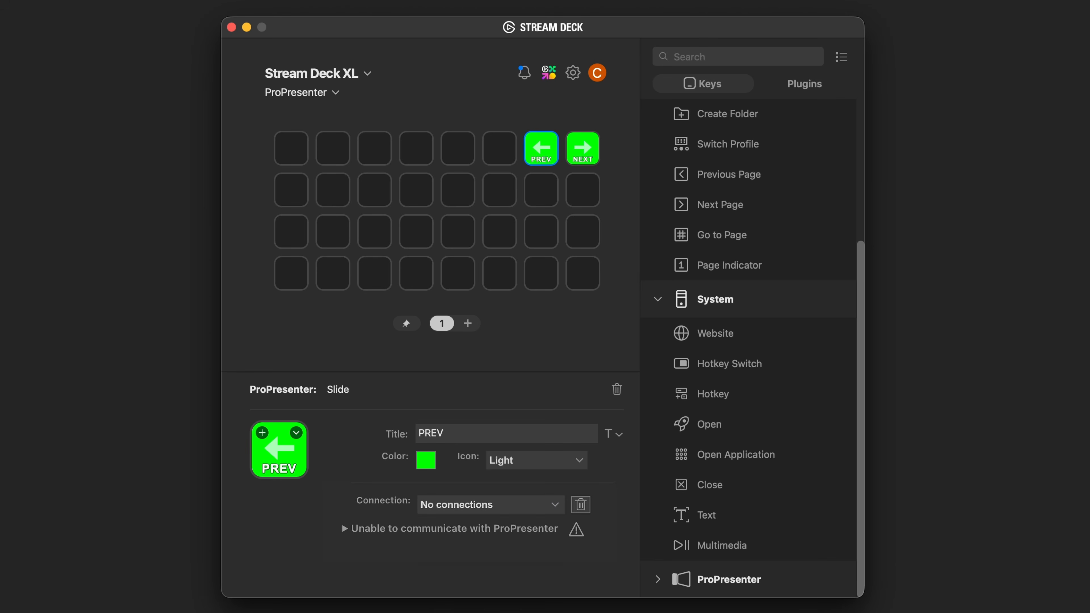
# Start a new connection for the PREV key and fill in its IP address, 10.0.1.121, from ProPresenter's Network settings
pyautogui.click(558, 508)
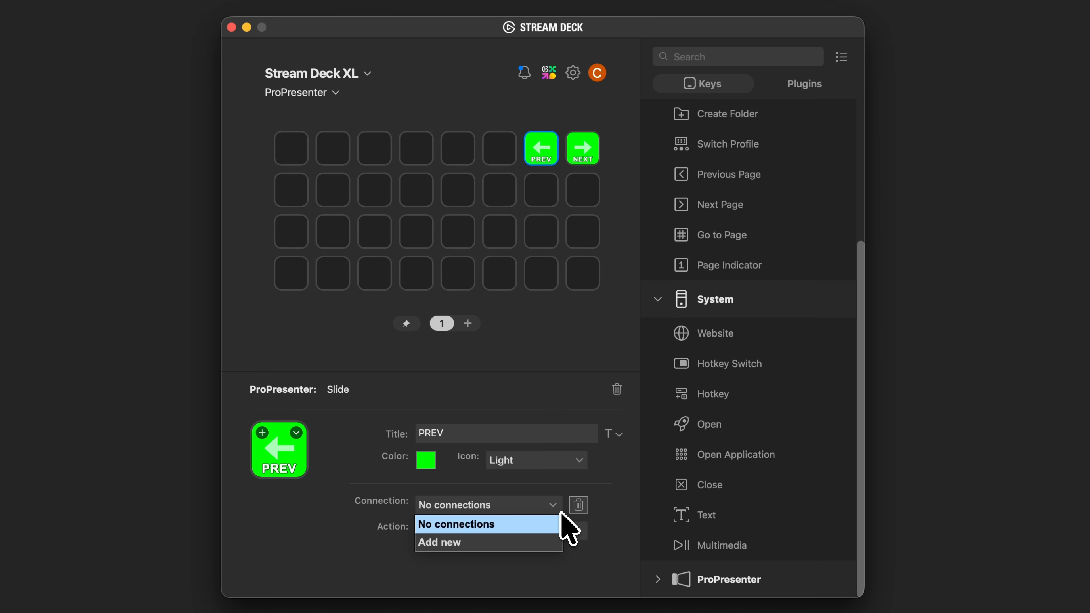
pyautogui.click(527, 543)
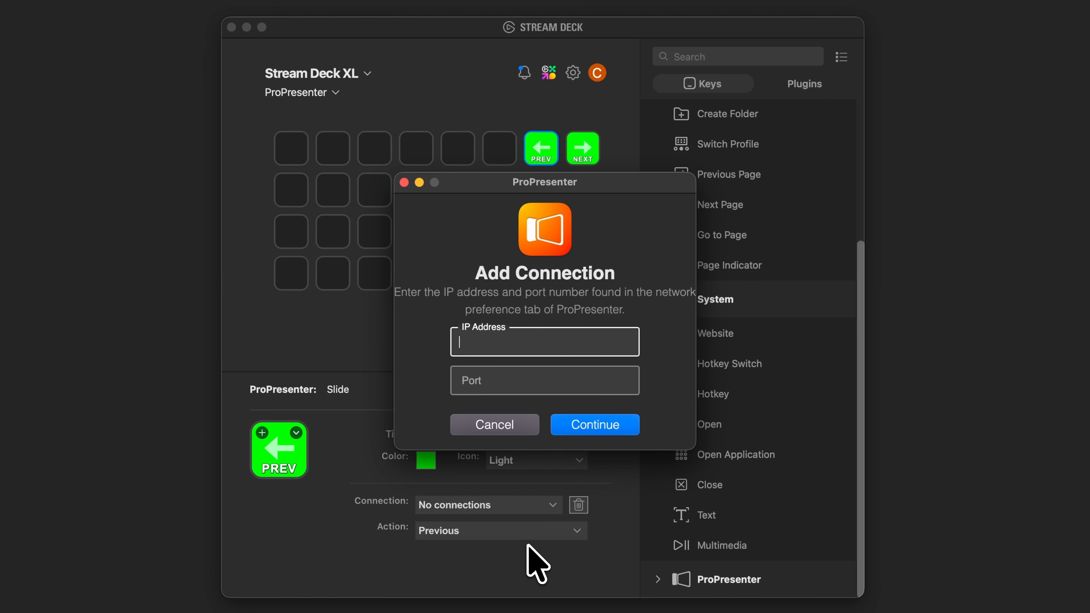
pyautogui.press('super+Tab')
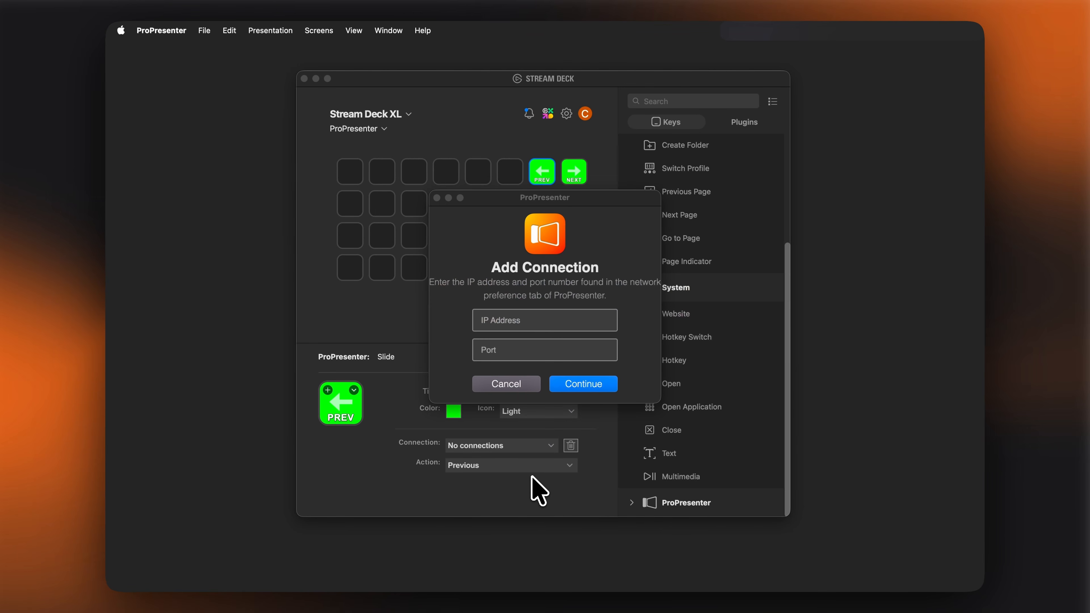
pyautogui.press('super+comma')
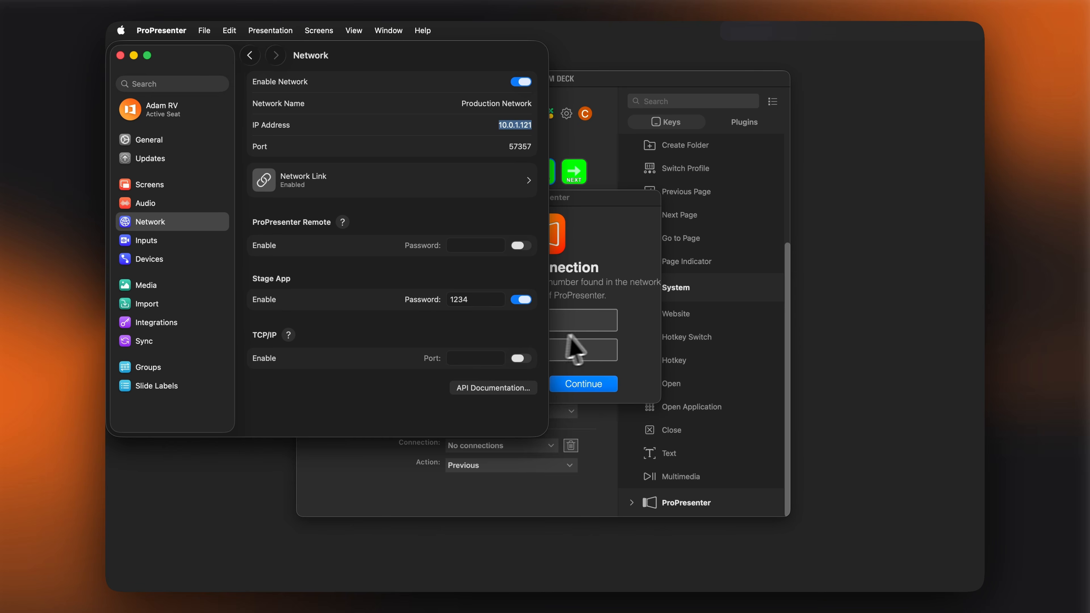
pyautogui.click(596, 349)
pyautogui.click(581, 319)
pyautogui.write('10.0.1.121')
# Copy port 57357 from ProPresenter's Network settings into the new connection, submit it, and check the PREV key's available connections
pyautogui.click(409, 207)
pyautogui.doubleClick(518, 146)
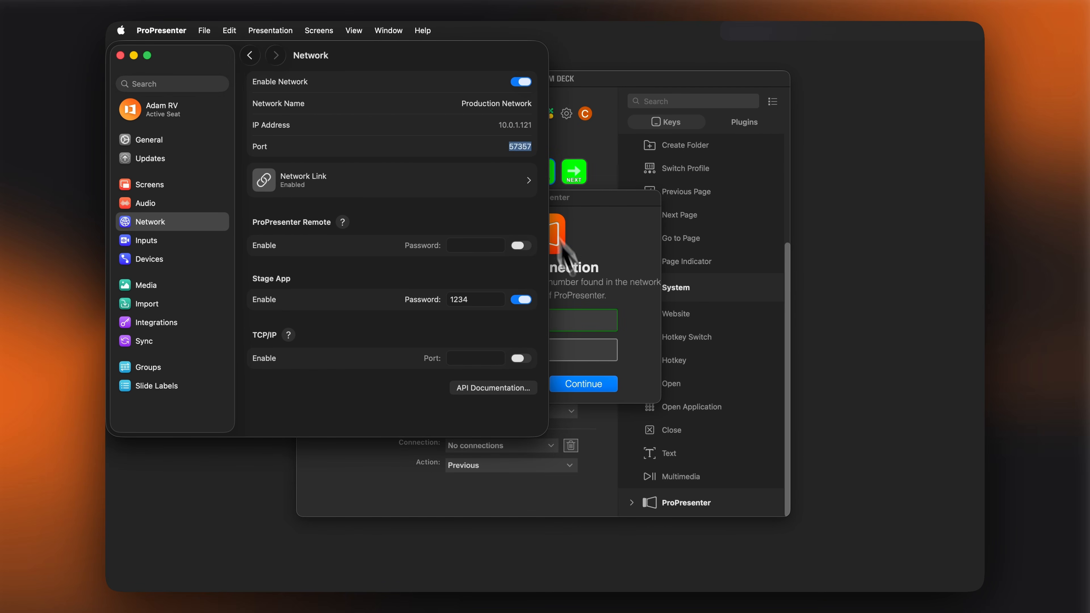
pyautogui.press('super+c')
pyautogui.click(586, 321)
pyautogui.click(564, 355)
pyautogui.press('super+v')
pyautogui.click(598, 386)
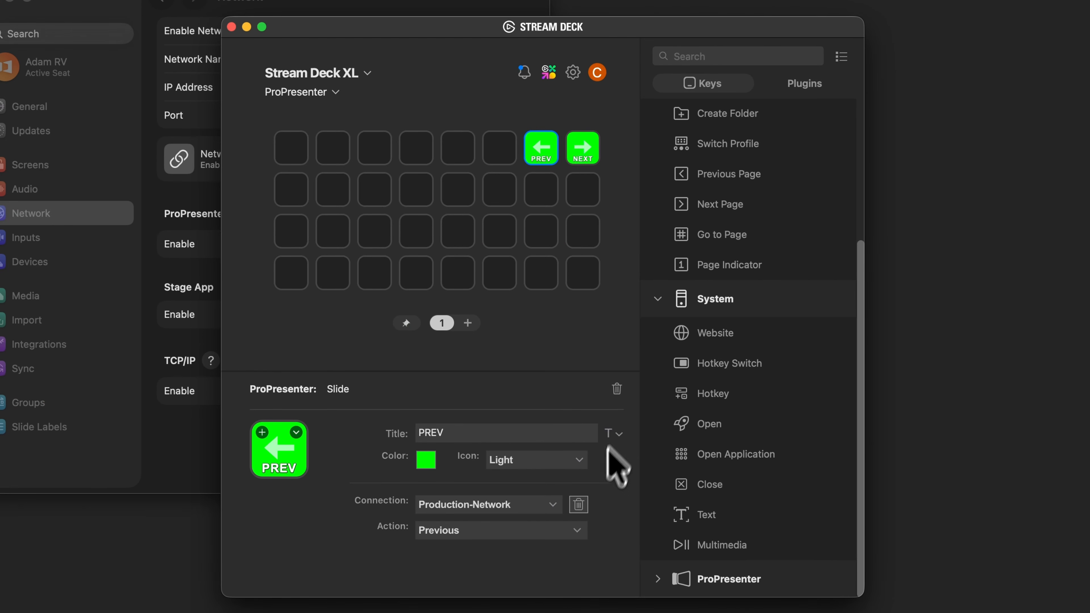
pyautogui.click(552, 505)
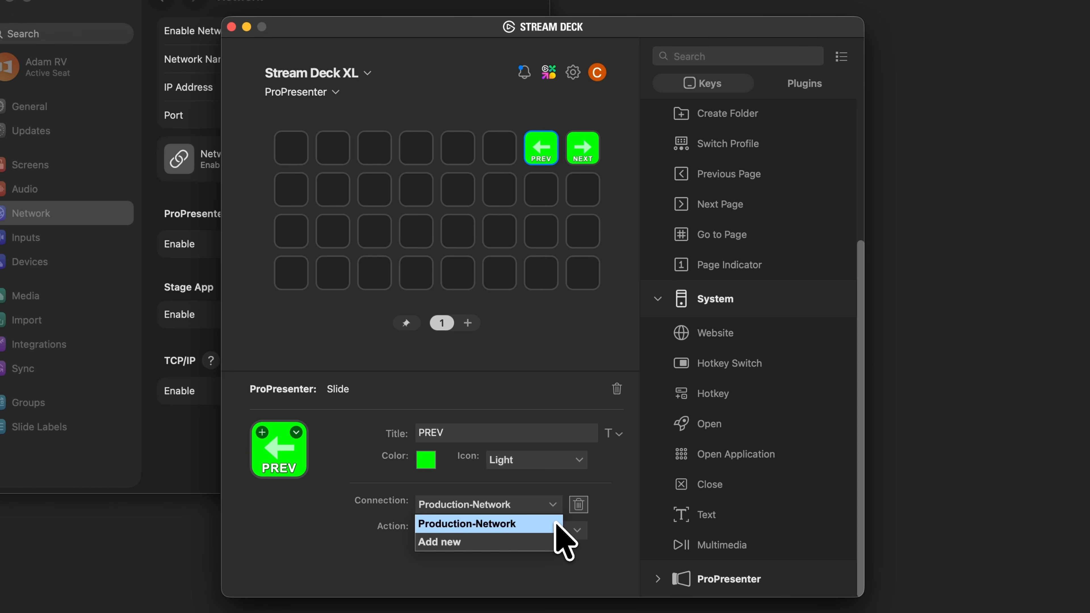
pyautogui.click(616, 524)
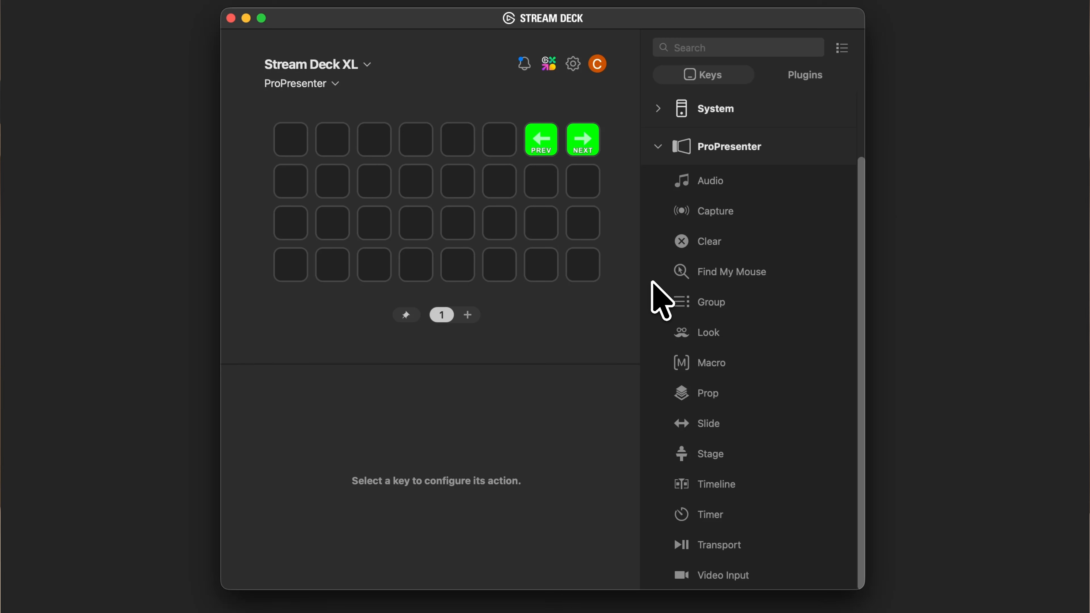
# Add a Clear All action titled ALL to the first key and a Verse Group action to the second row's sixth key
pyautogui.moveTo(681, 241); pyautogui.dragTo(291, 140)
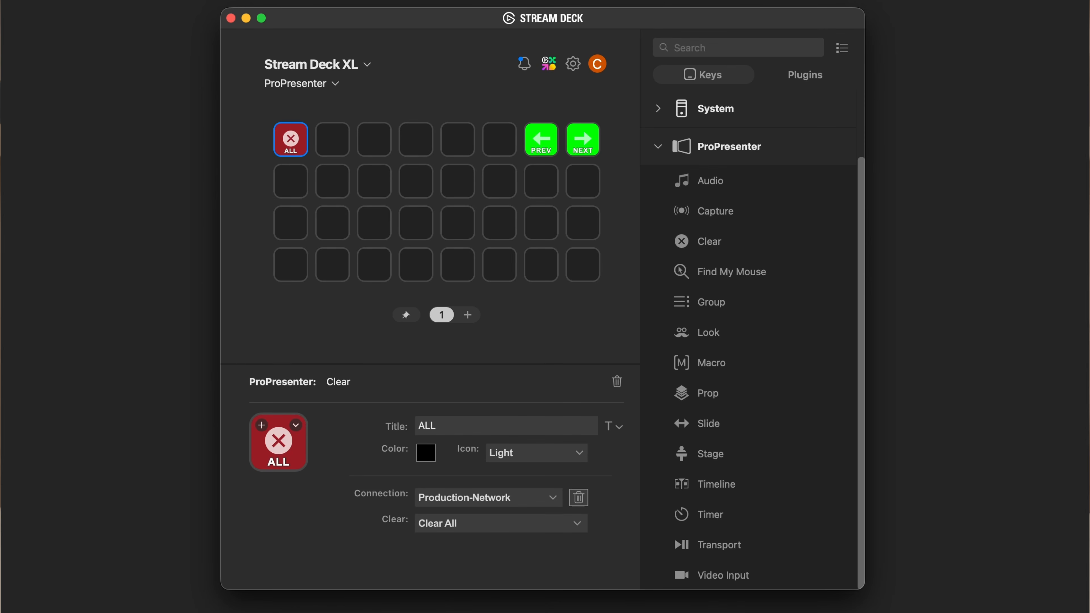
pyautogui.moveTo(684, 306); pyautogui.dragTo(513, 182)
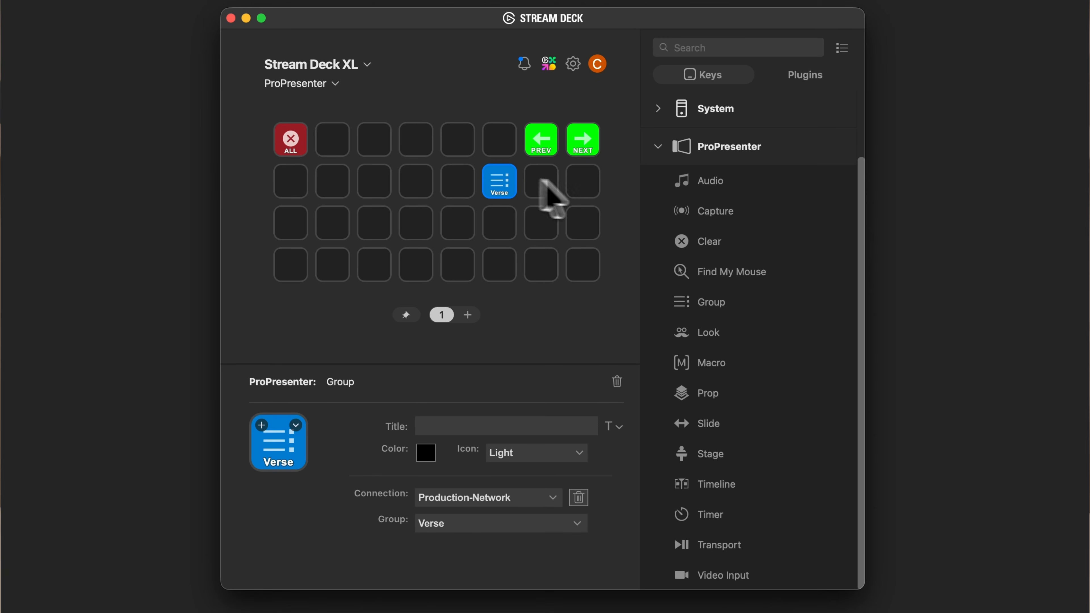
# Add a second ProPresenter Group action on the key just after Verse and set its group to Chorus
pyautogui.moveTo(676, 302); pyautogui.dragTo(541, 179)
pyautogui.click(461, 522)
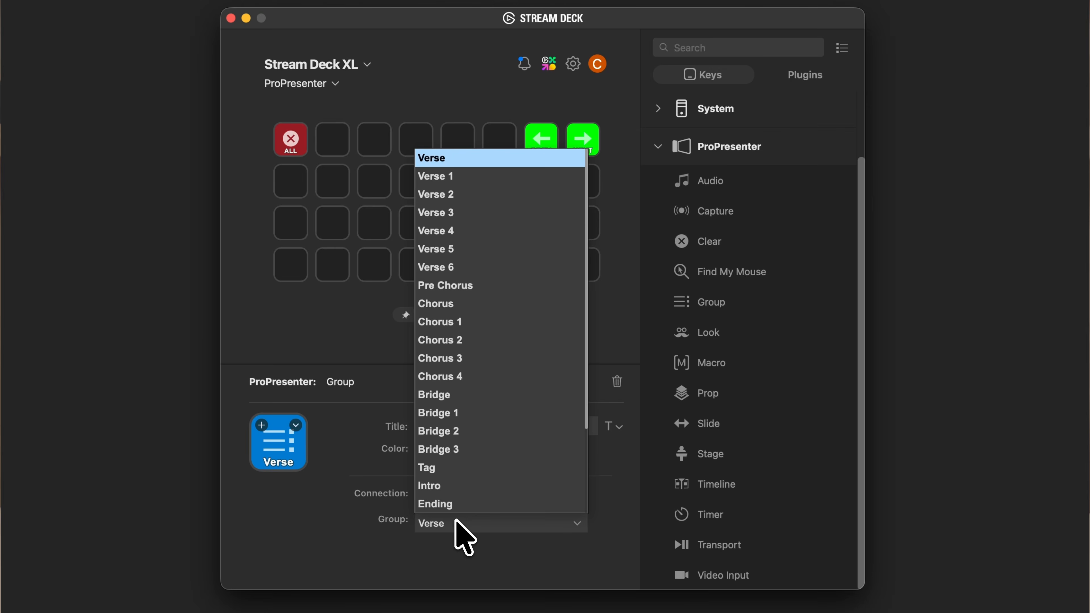
pyautogui.click(477, 304)
pyautogui.click(584, 345)
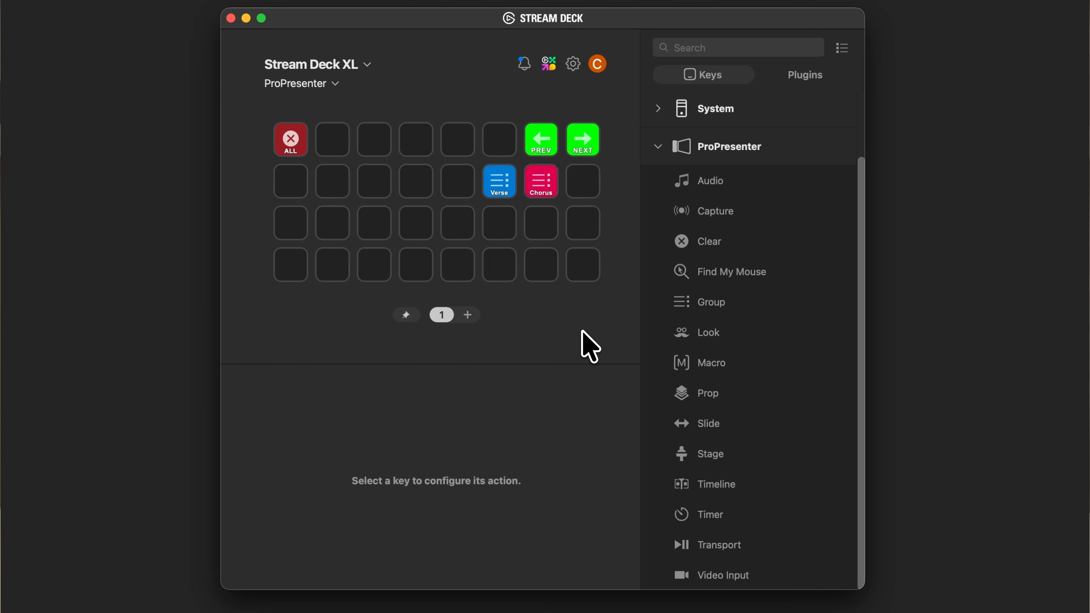
# Add a Sermon Macro action titled Sermon to the last row's first key and a Logo Bug Prop action titled Logo beside ALL
pyautogui.moveTo(669, 370); pyautogui.dragTo(290, 263)
pyautogui.click(435, 425)
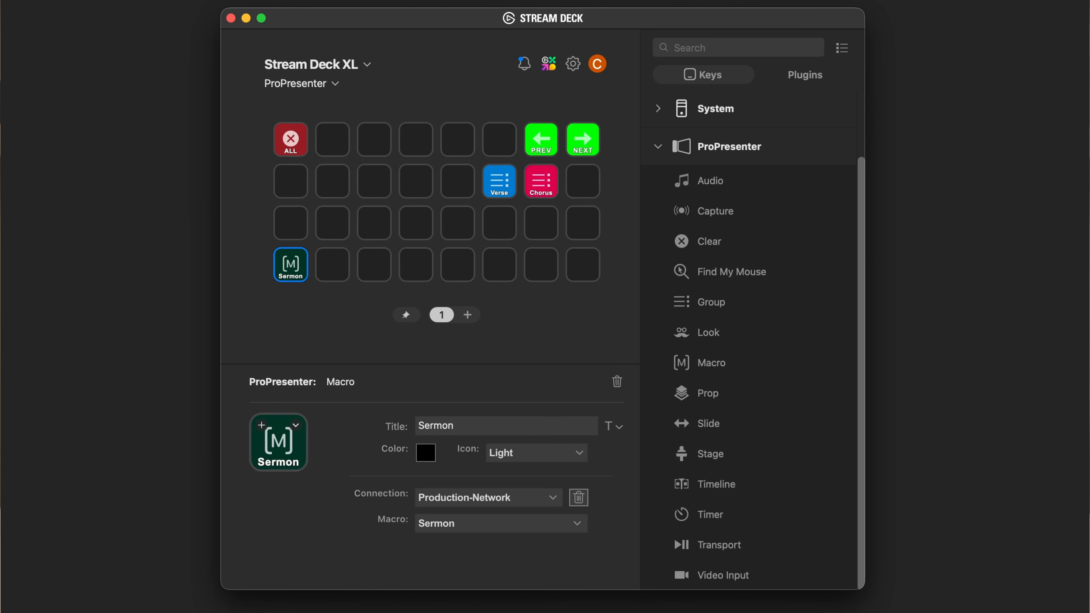
pyautogui.moveTo(686, 392); pyautogui.dragTo(320, 143)
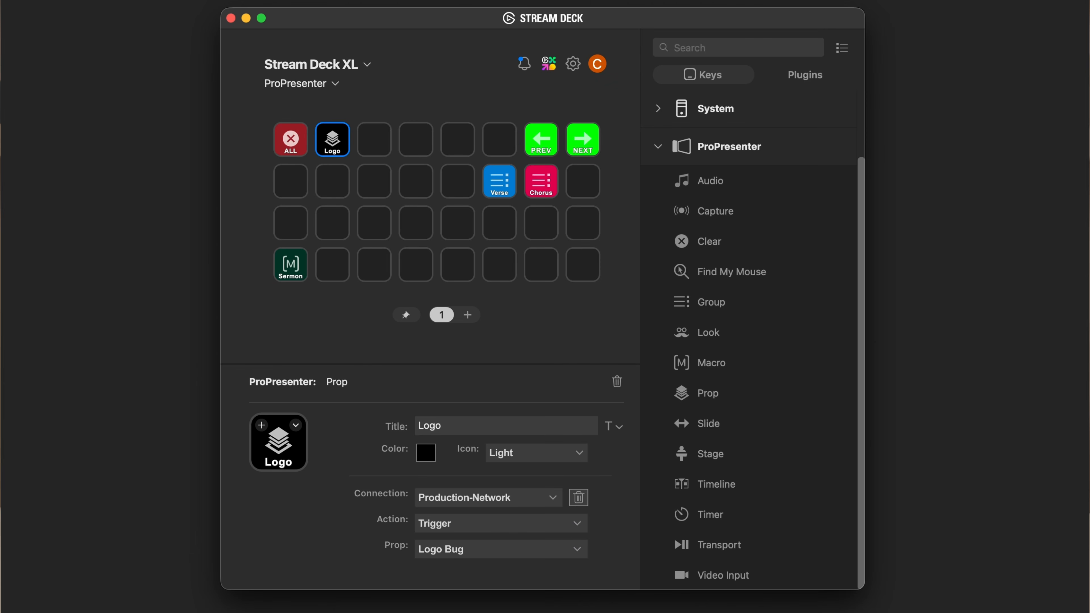
# Add a Video Input action for Input 1: PTZ to the last row's fourth key, titled PTZ with a magenta background
pyautogui.moveTo(688, 575); pyautogui.dragTo(416, 265)
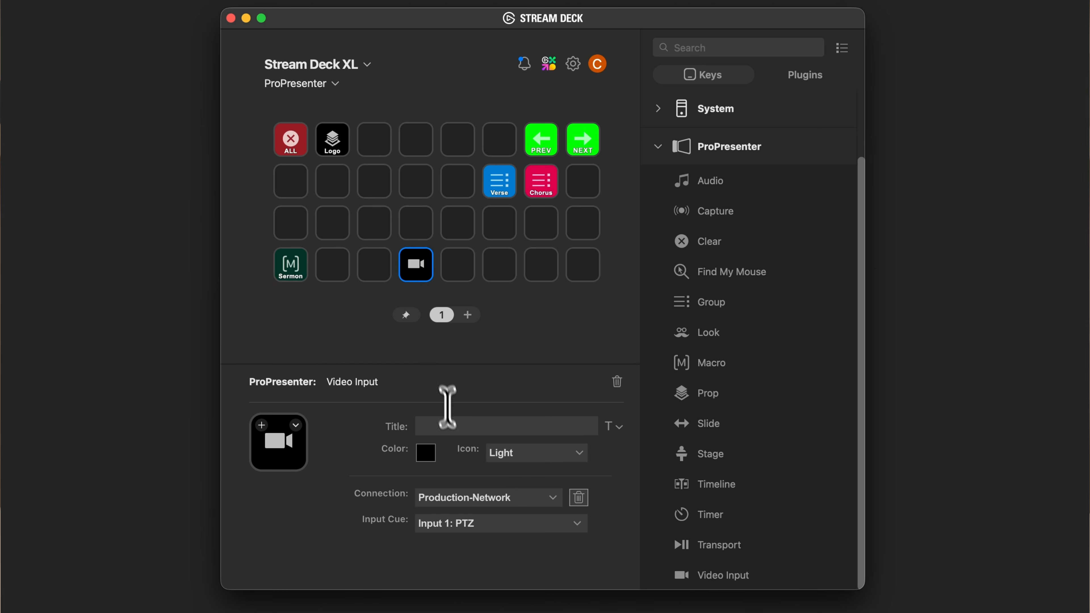
pyautogui.click(448, 424)
pyautogui.write('PTZ')
pyautogui.click(426, 453)
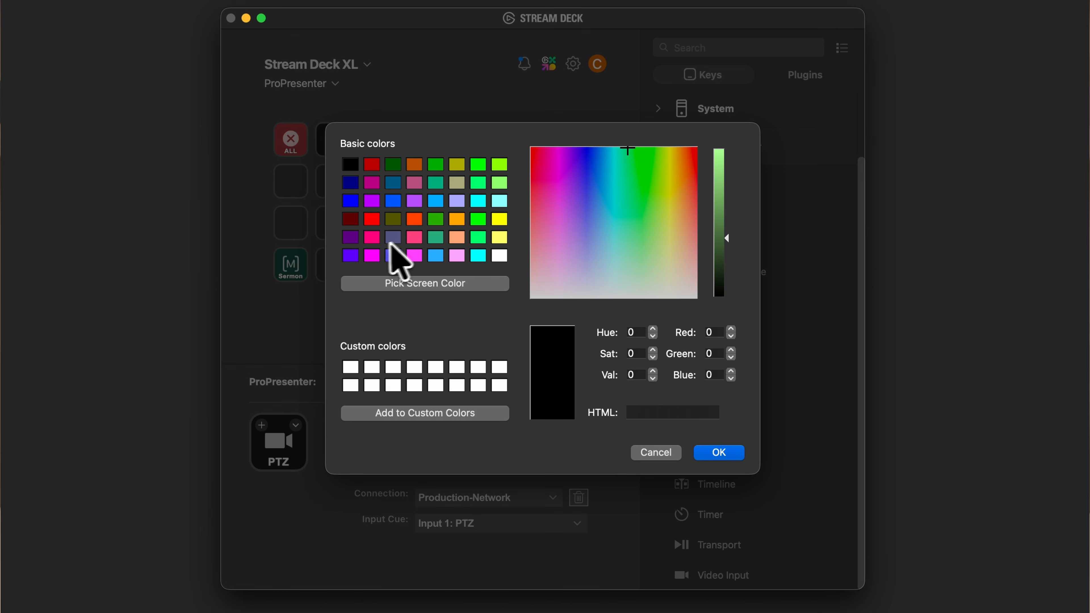
pyautogui.click(371, 256)
pyautogui.click(719, 453)
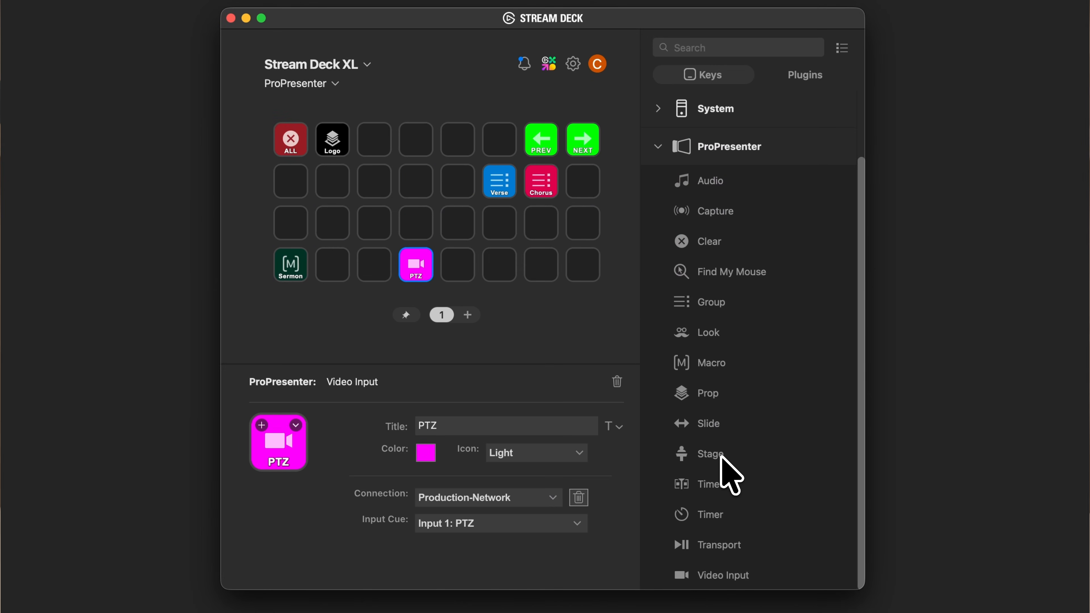
# Add a Capture action set to Start on the key above PTZ, titled Start with a teal-green background
pyautogui.moveTo(680, 211); pyautogui.dragTo(415, 224)
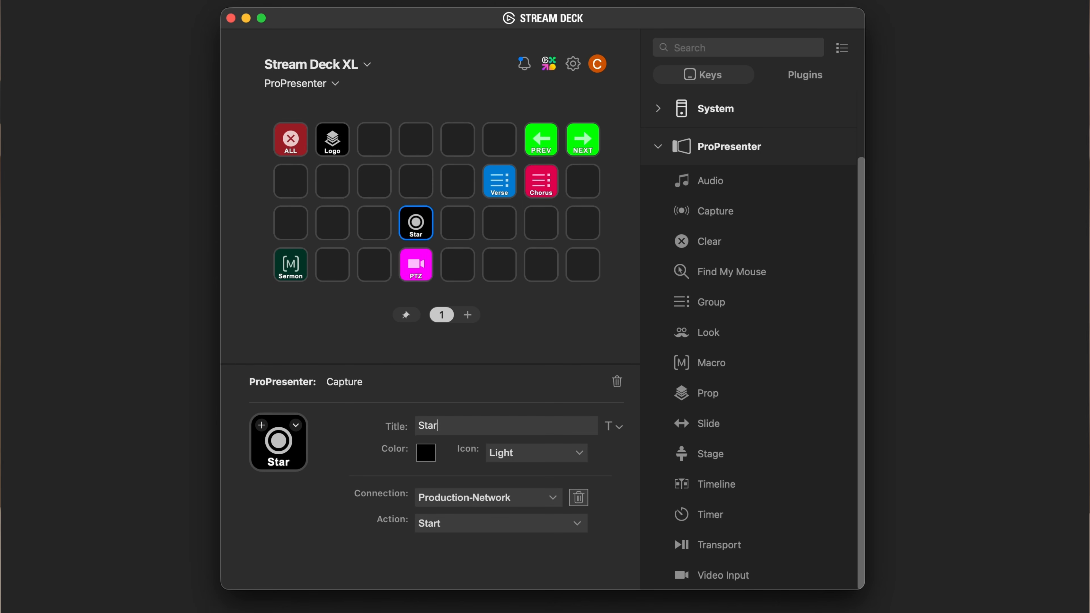
pyautogui.click(427, 453)
pyautogui.click(435, 238)
pyautogui.click(720, 453)
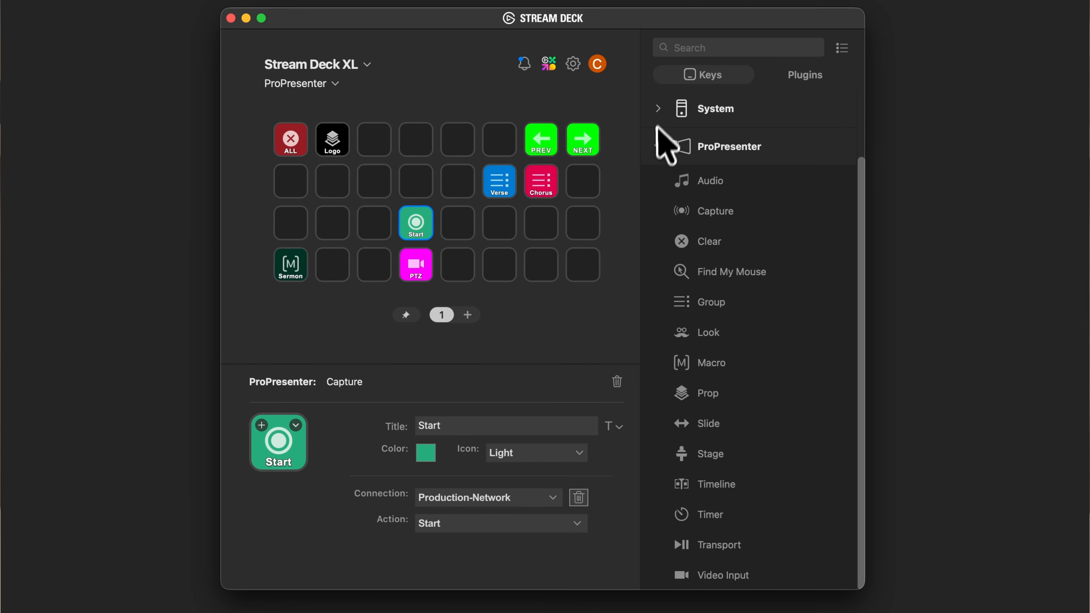
# Add System Multimedia actions around the third row's sixth and seventh keys and set the seventh key to Increase Volume
pyautogui.click(663, 110)
pyautogui.moveTo(688, 360); pyautogui.dragTo(542, 228)
pyautogui.scroll(2, 689, 400)
pyautogui.moveTo(691, 432); pyautogui.dragTo(499, 222)
pyautogui.click(523, 453)
pyautogui.click(515, 587)
# Set the Multimedia key below Increase Volume to Decrease Volume and the third row's sixth key to Mute
pyautogui.click(542, 264)
pyautogui.click(541, 453)
pyautogui.click(525, 601)
pyautogui.click(503, 224)
pyautogui.click(515, 455)
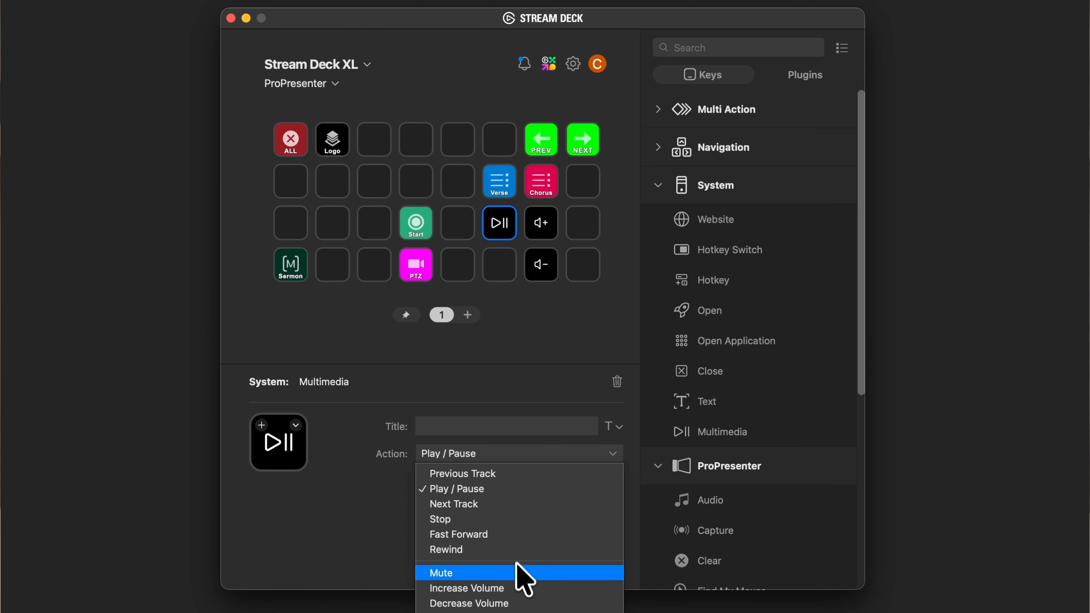
pyautogui.click(519, 573)
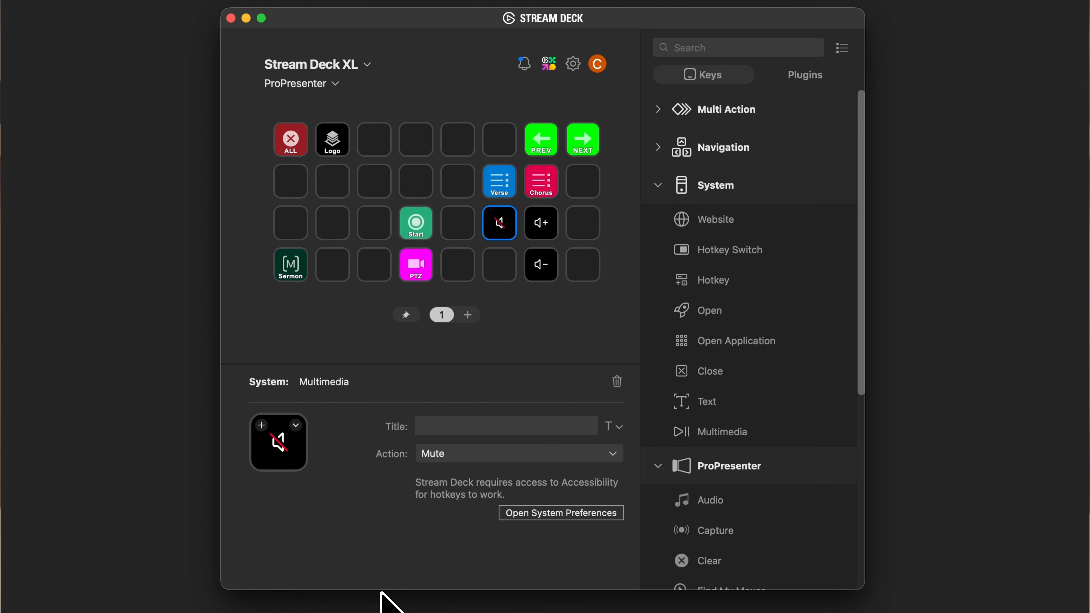